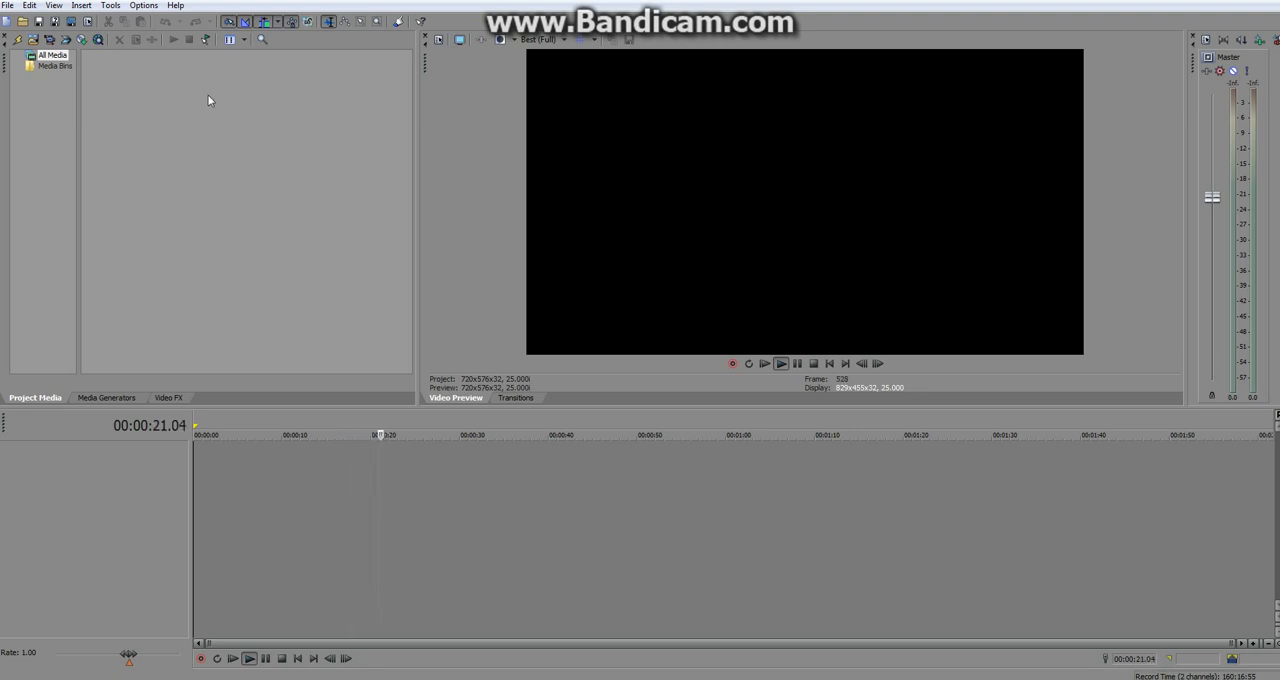
# Import the clip UVS120313-002.MPG from the D:\Youtube\Call Of Duty folder into the project media.
pyautogui.click(33, 42)
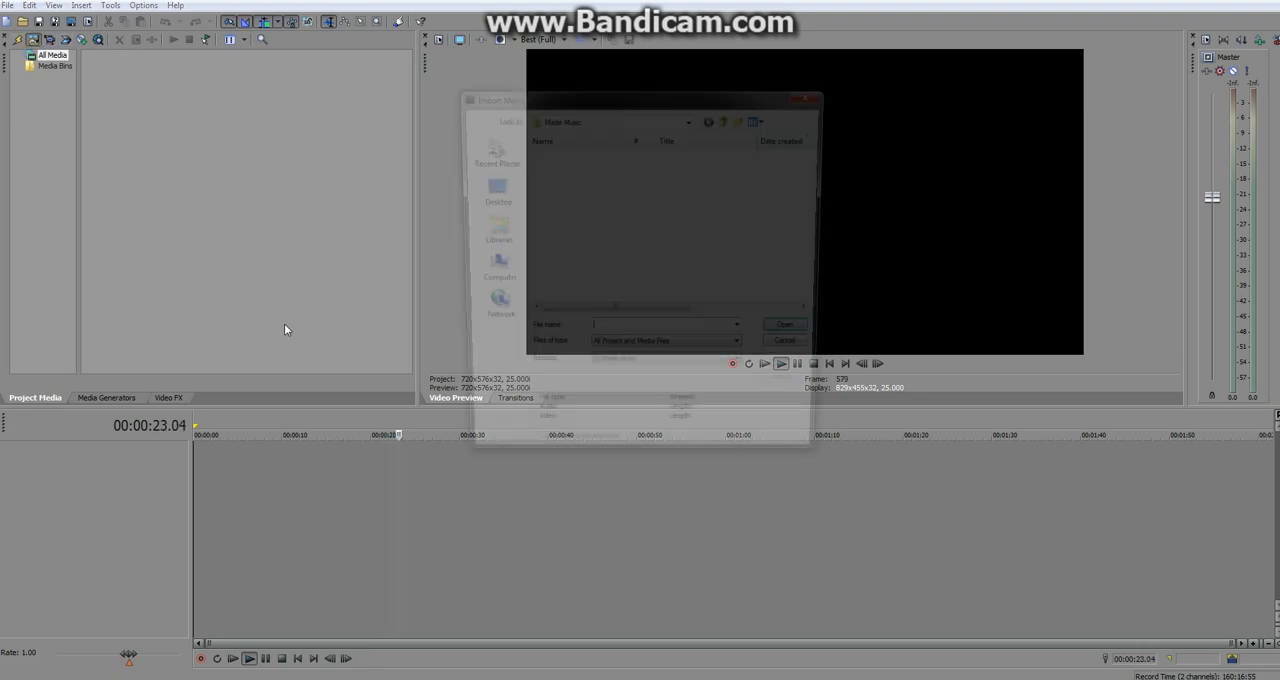
pyautogui.click(488, 270)
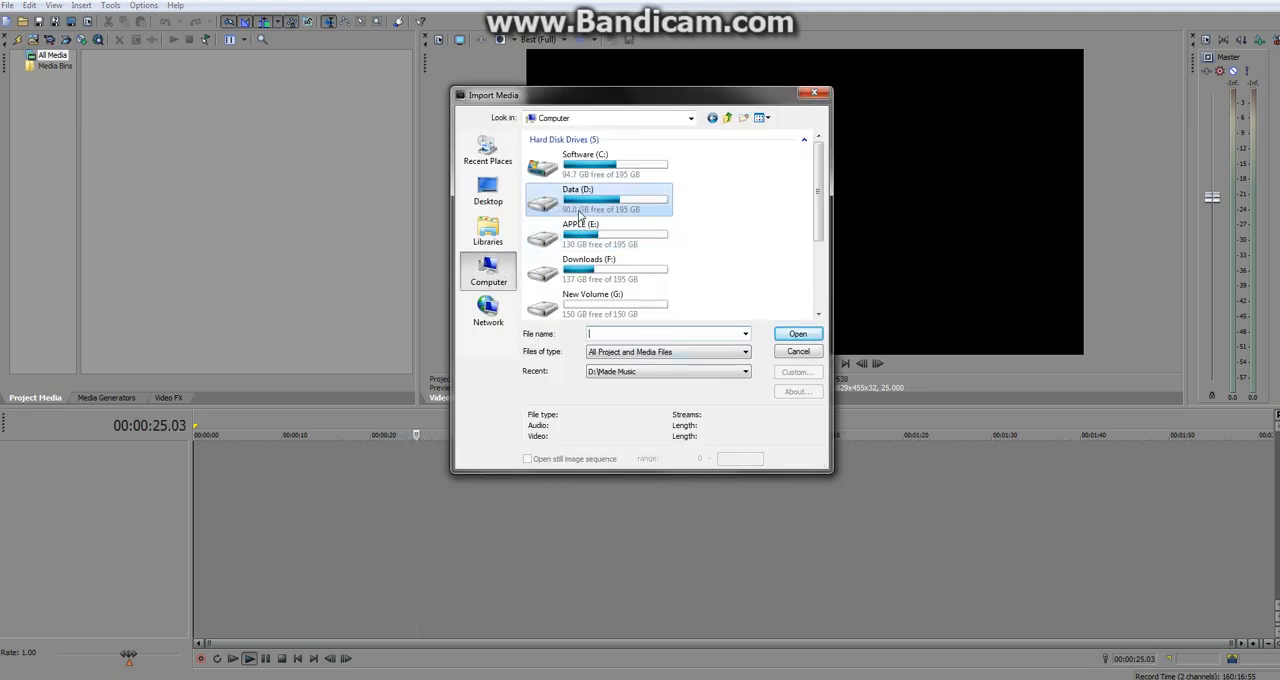
pyautogui.doubleClick(571, 206)
pyautogui.scroll(-8, 575, 293)
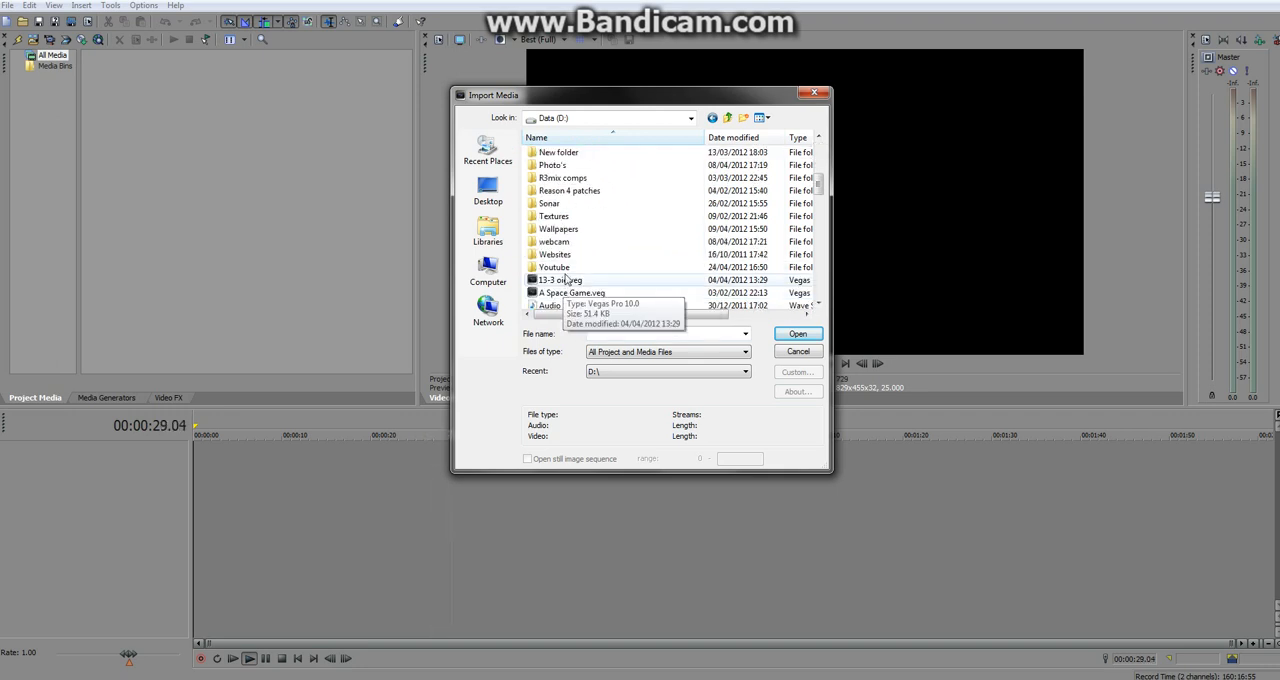
pyautogui.doubleClick(555, 267)
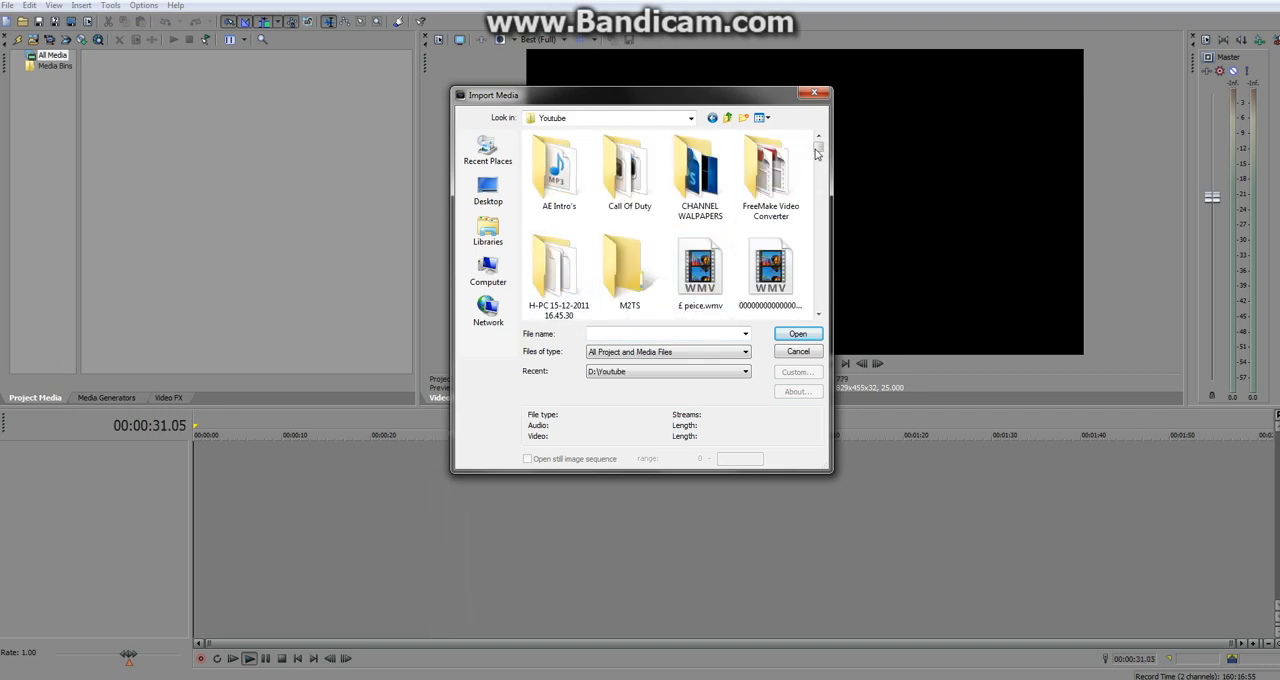
pyautogui.moveTo(818, 150)
pyautogui.mouseDown()
pyautogui.moveTo(822, 197)
pyautogui.moveTo(819, 147)
pyautogui.mouseUp()
pyautogui.doubleClick(623, 188)
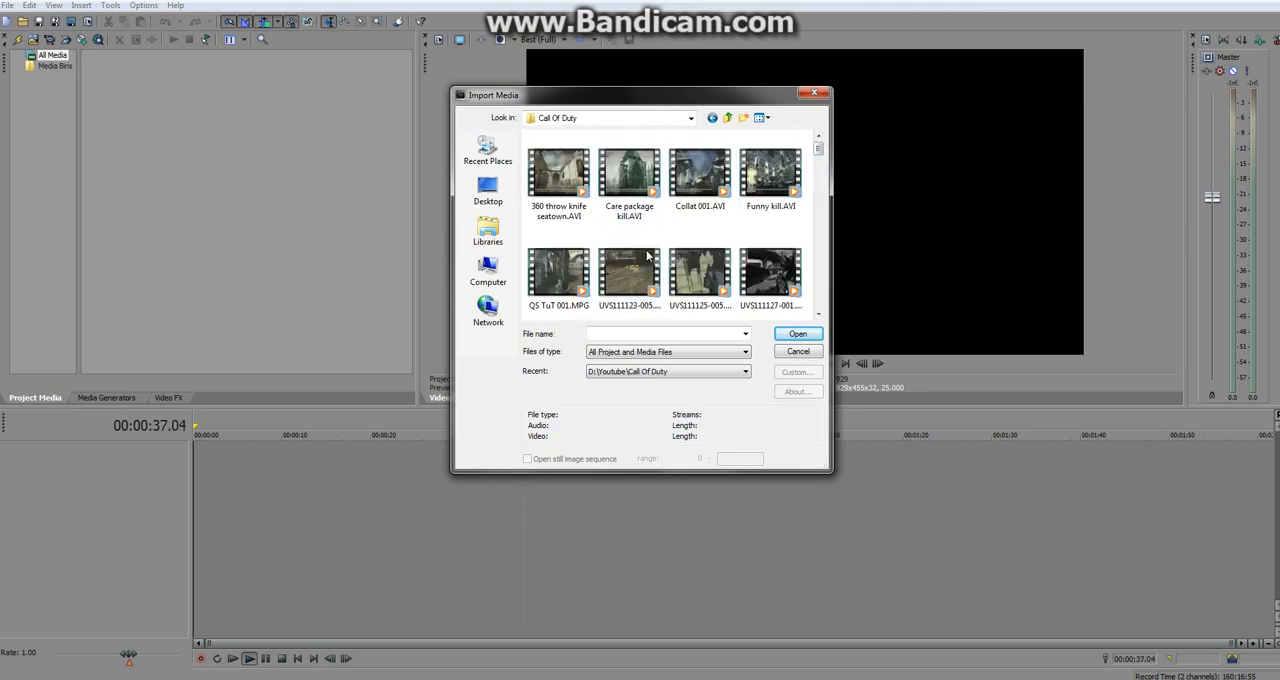
pyautogui.moveTo(816, 155); pyautogui.dragTo(818, 288)
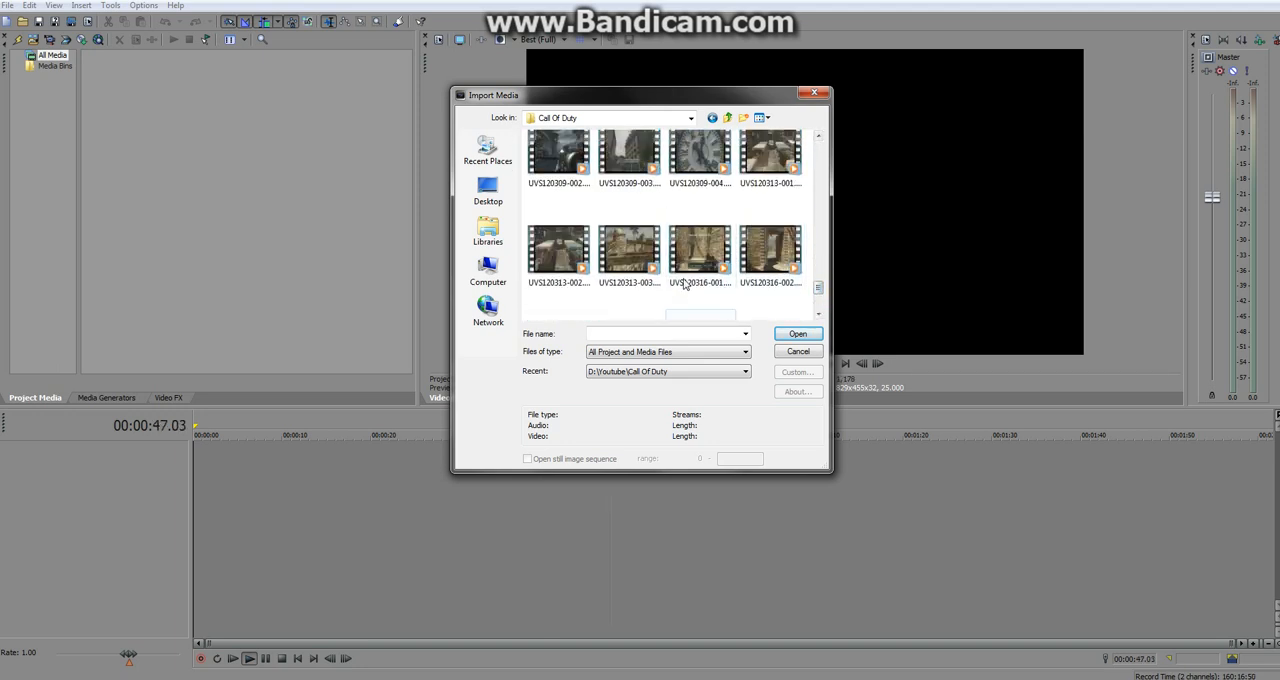
pyautogui.doubleClick(577, 265)
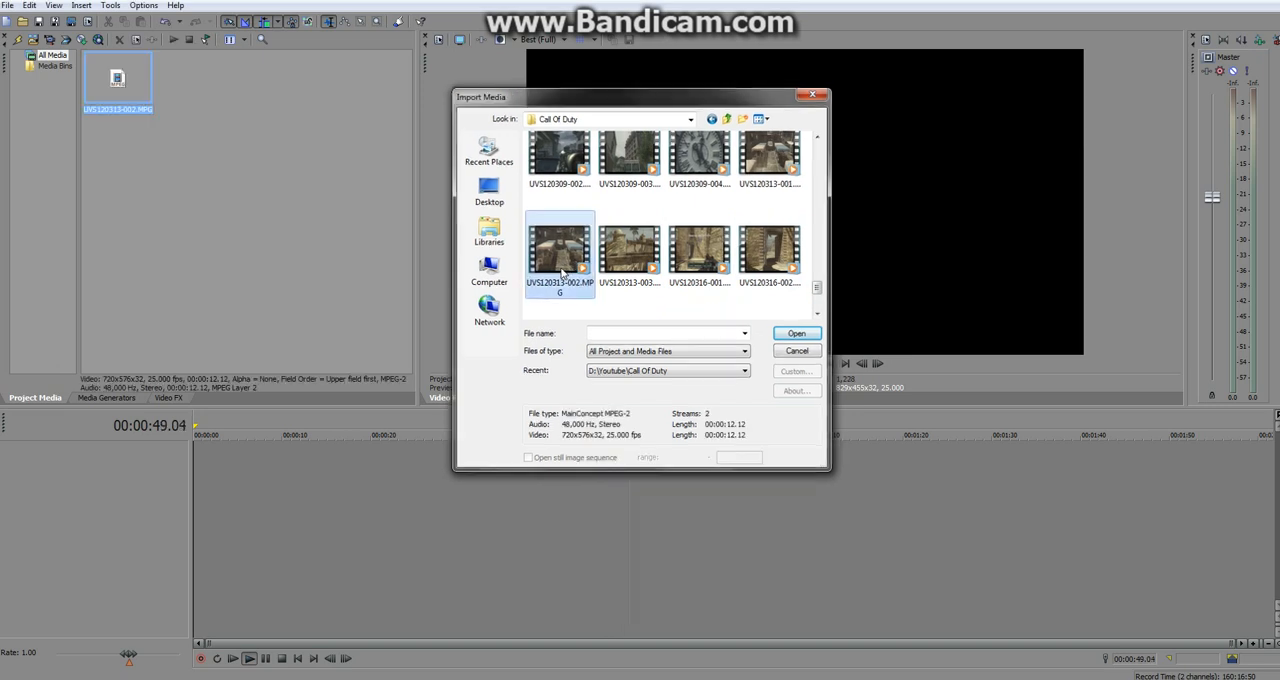
# Place the imported clip at the start of the timeline and delete its audio track.
pyautogui.moveTo(128, 100); pyautogui.dragTo(176, 549)
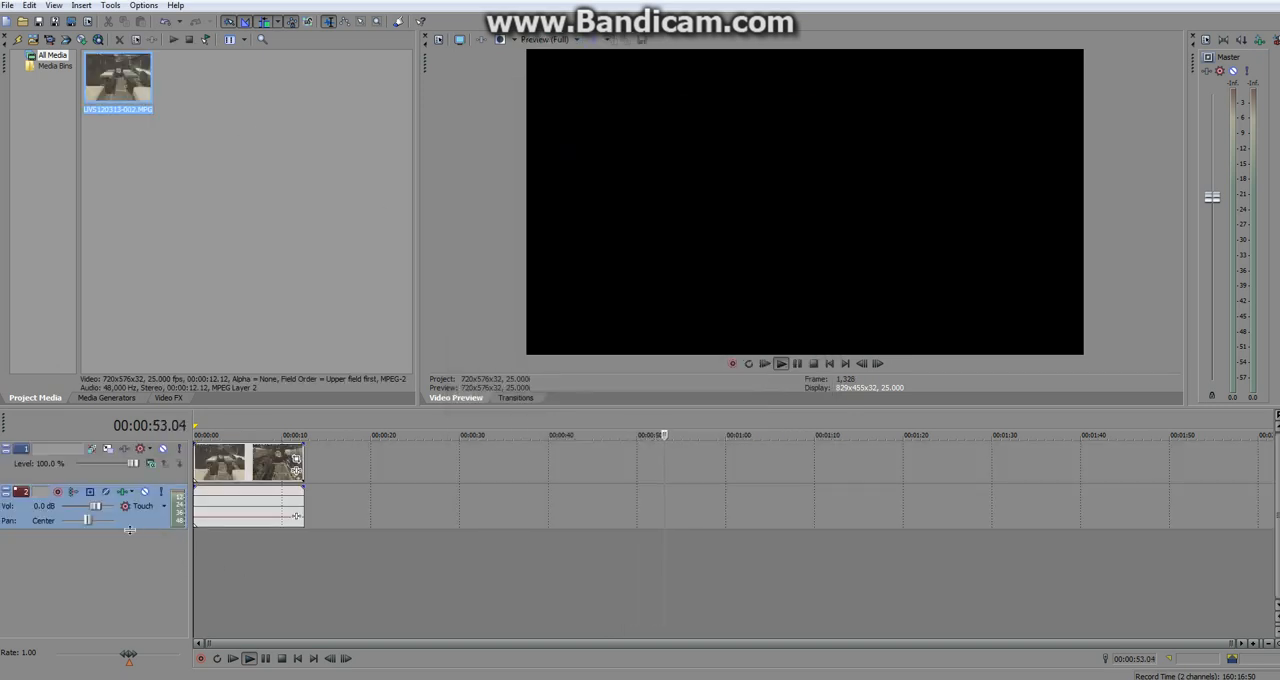
pyautogui.rightClick(137, 521)
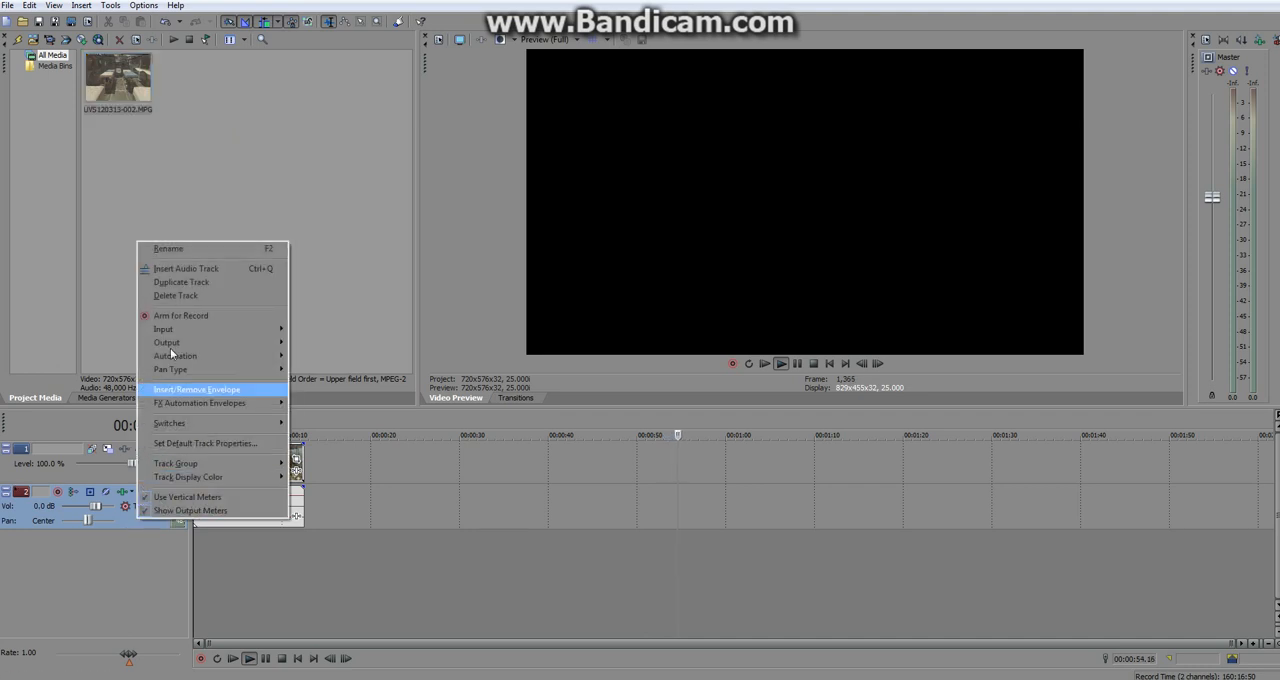
pyautogui.click(172, 296)
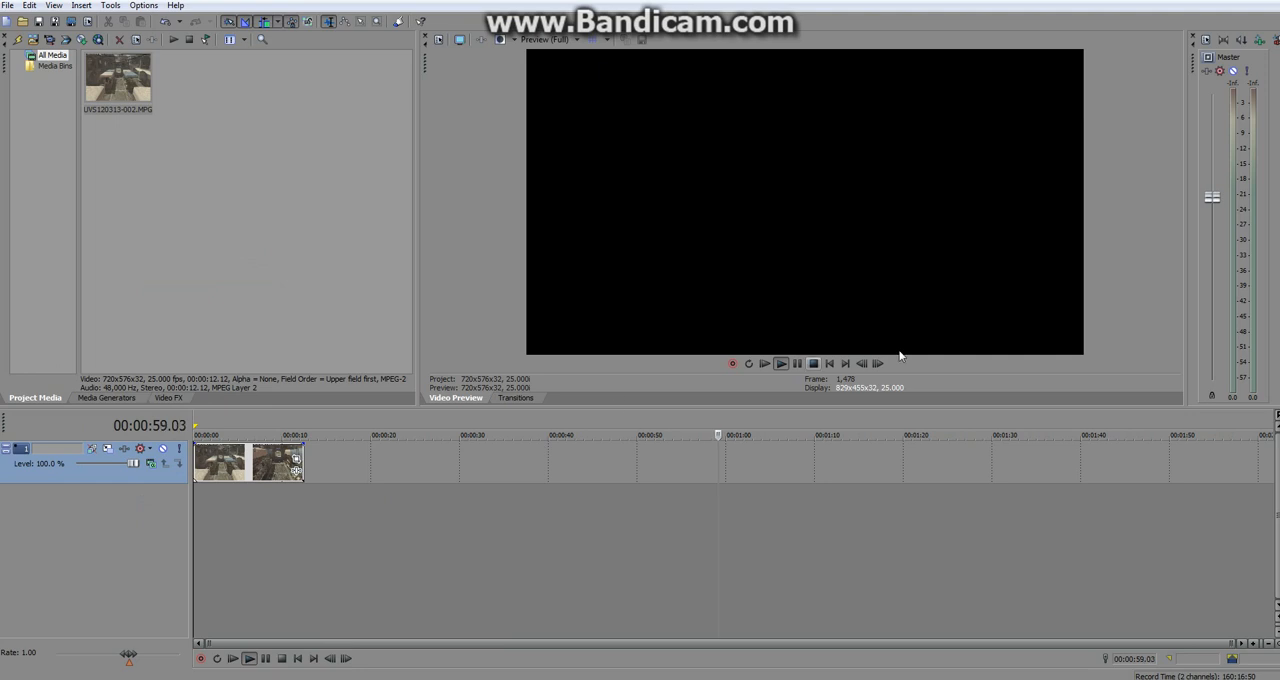
# Return playback to the start of the project and stop it there.
pyautogui.click(829, 366)
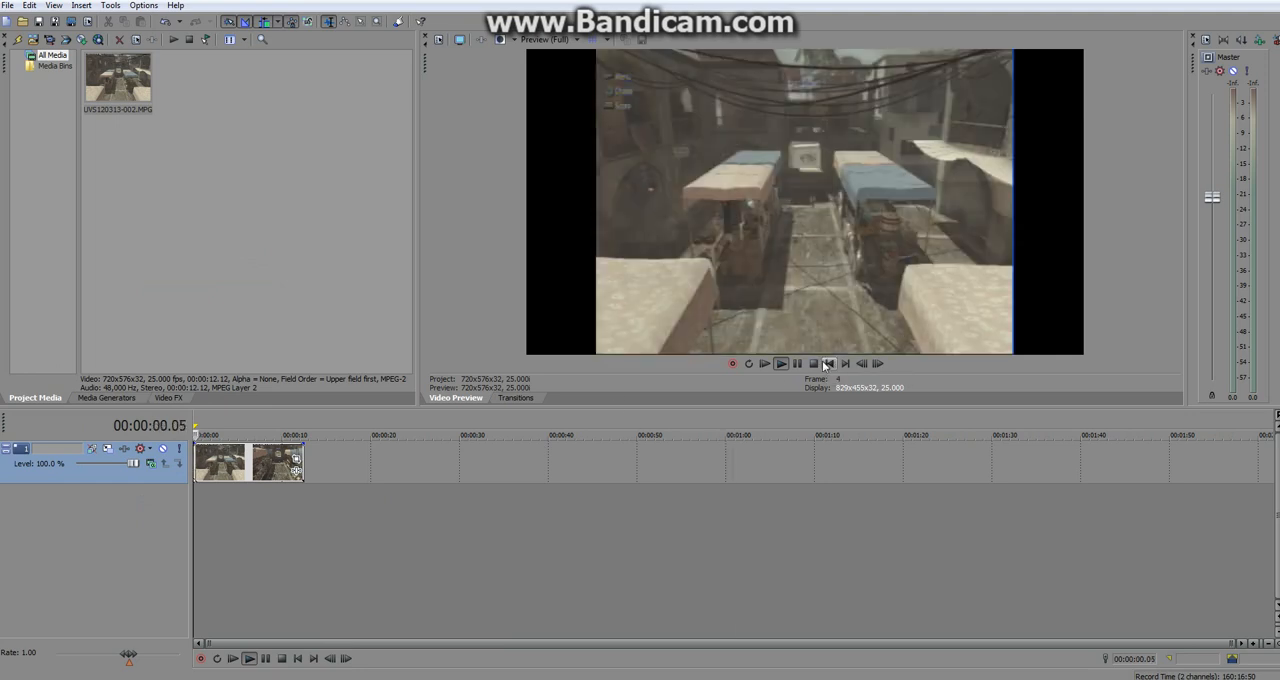
pyautogui.scroll(2, 408, 561)
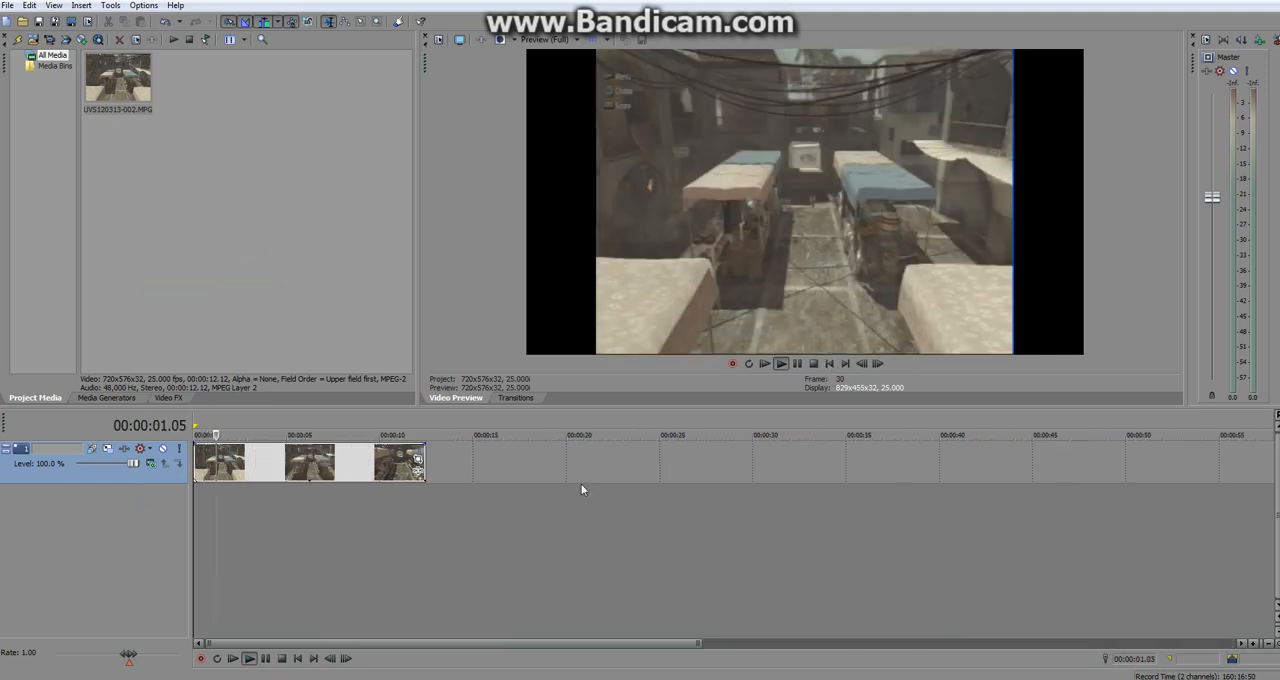
pyautogui.click(813, 364)
pyautogui.scroll(3, 527, 528)
pyautogui.scroll(-2, 527, 528)
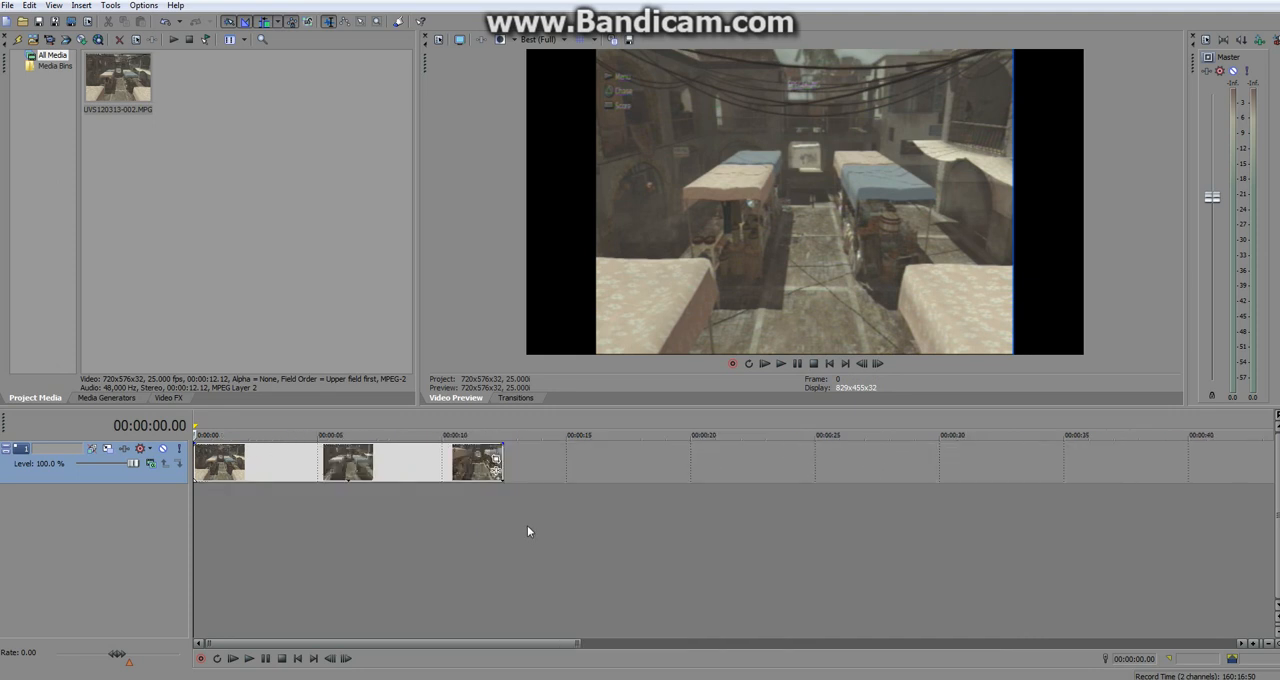
pyautogui.scroll(3, 528, 531)
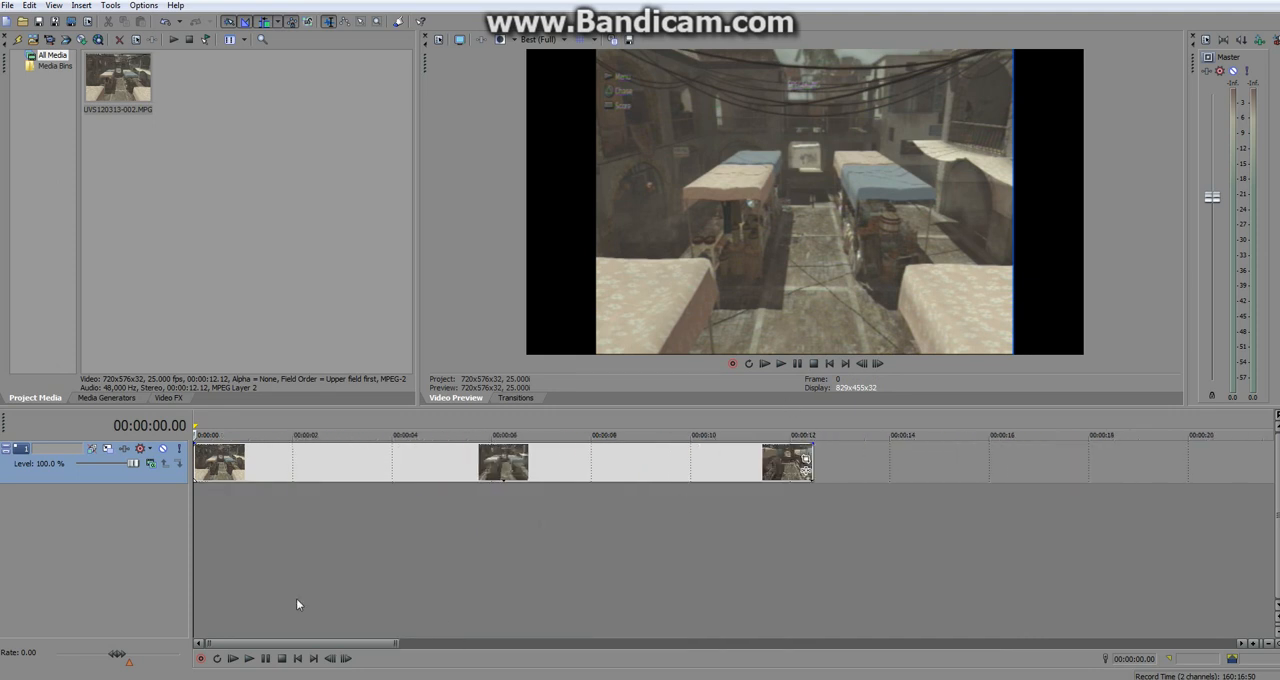
# Turn off Maintain aspect ratio in the video clip's properties.
pyautogui.click(690, 478)
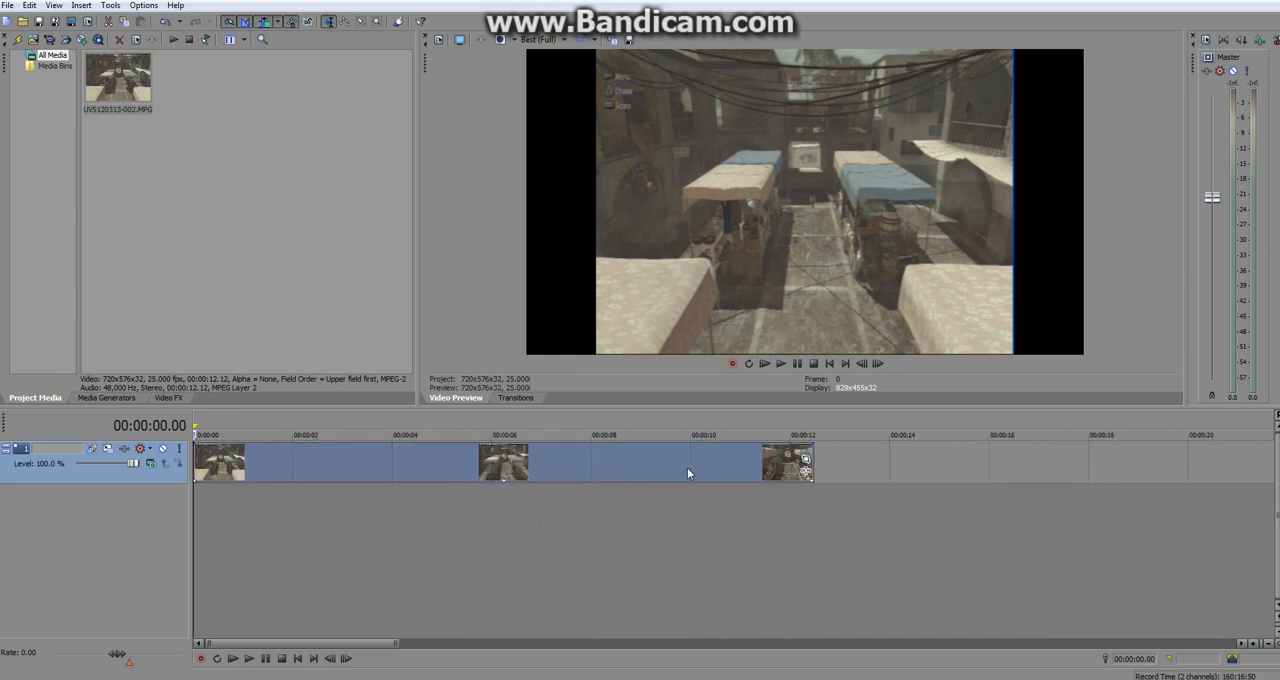
pyautogui.rightClick(690, 476)
pyautogui.click(722, 459)
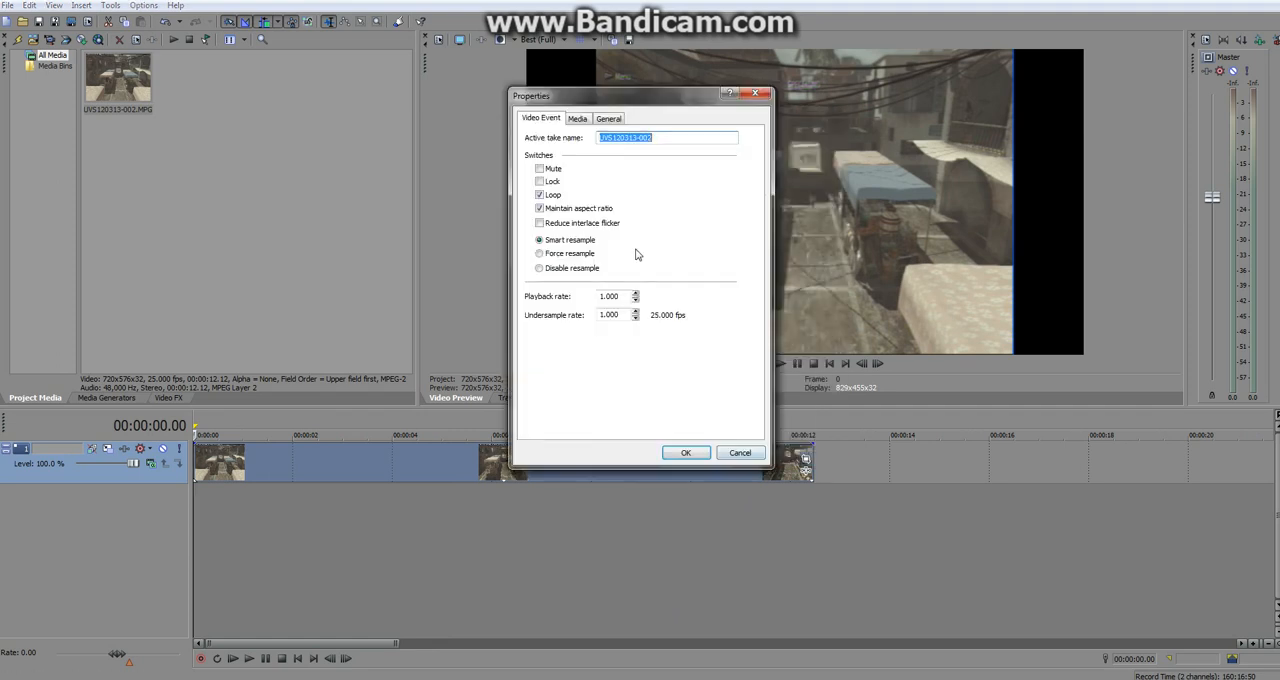
pyautogui.click(540, 208)
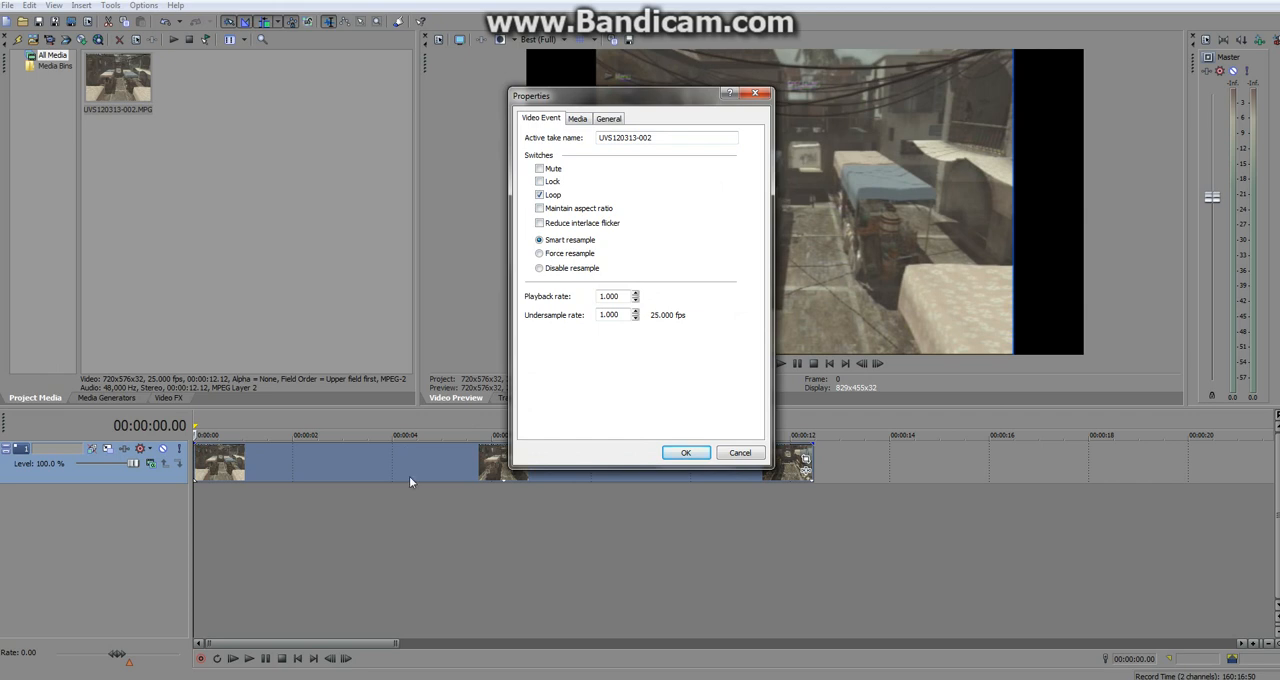
pyautogui.click(541, 209)
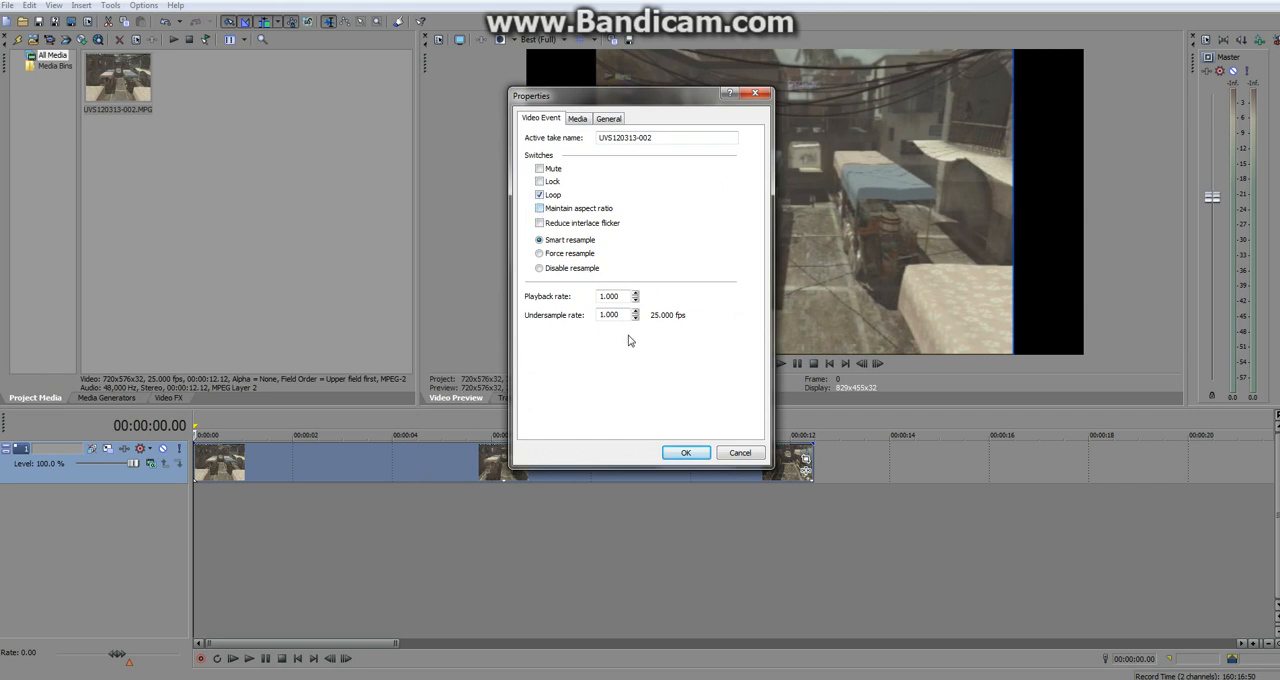
pyautogui.click(702, 455)
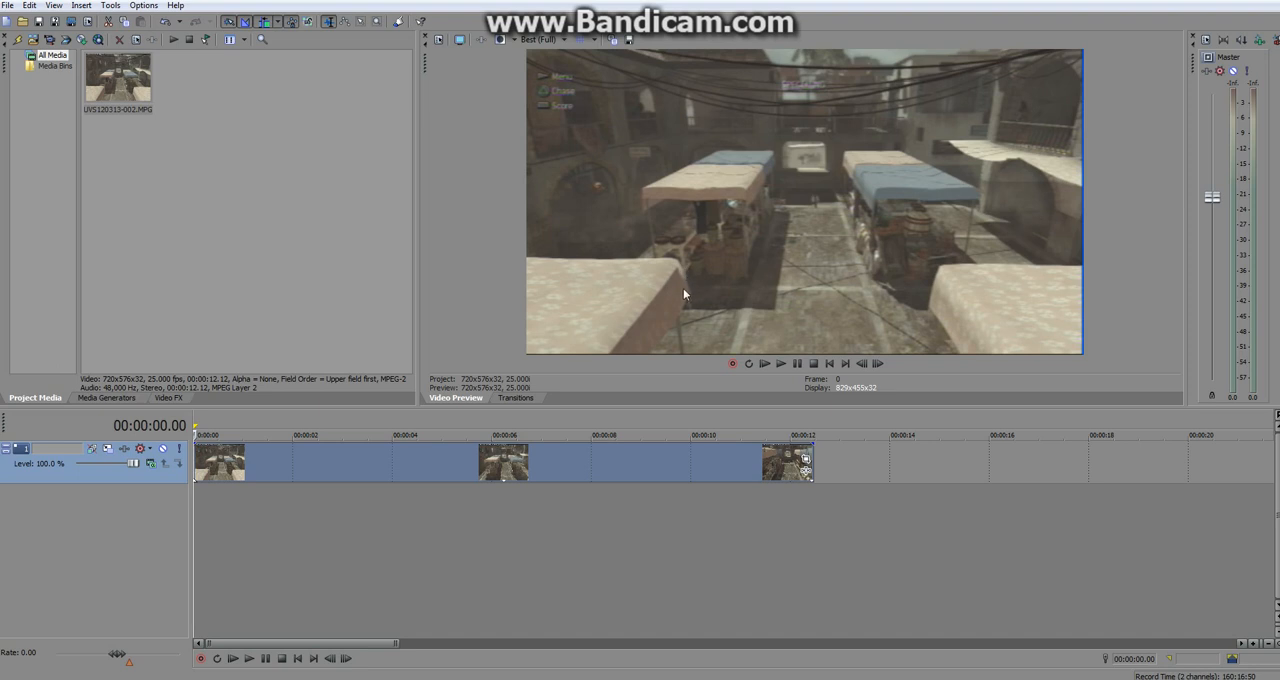
# Add the Sony Brightness and Contrast, Color Corrector and Color Curves effects to the clip, in that order.
pyautogui.click(806, 471)
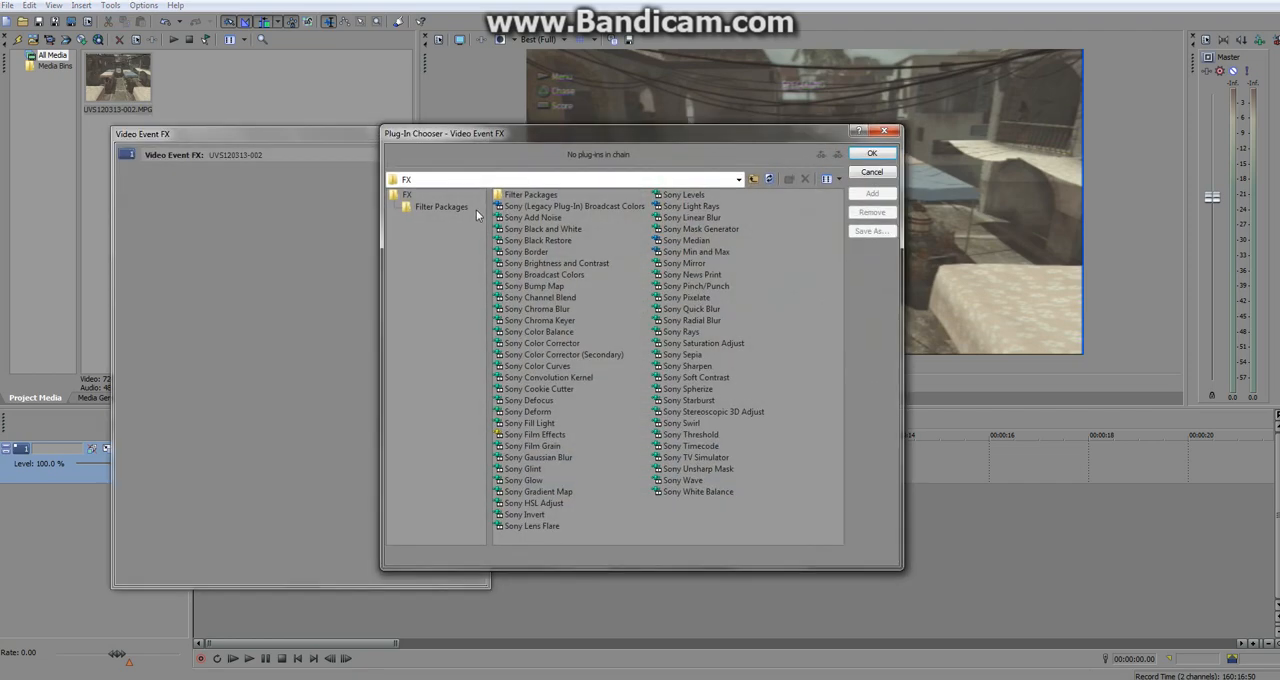
pyautogui.moveTo(555, 138); pyautogui.dragTo(704, 229)
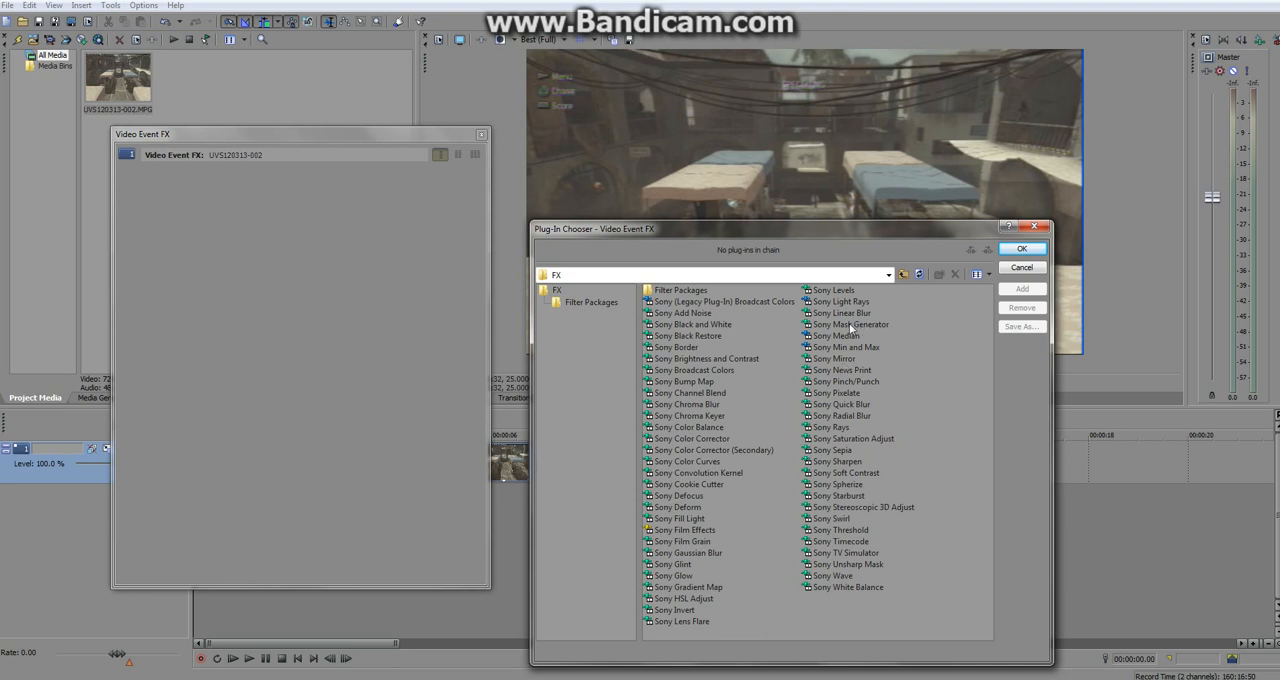
pyautogui.click(673, 360)
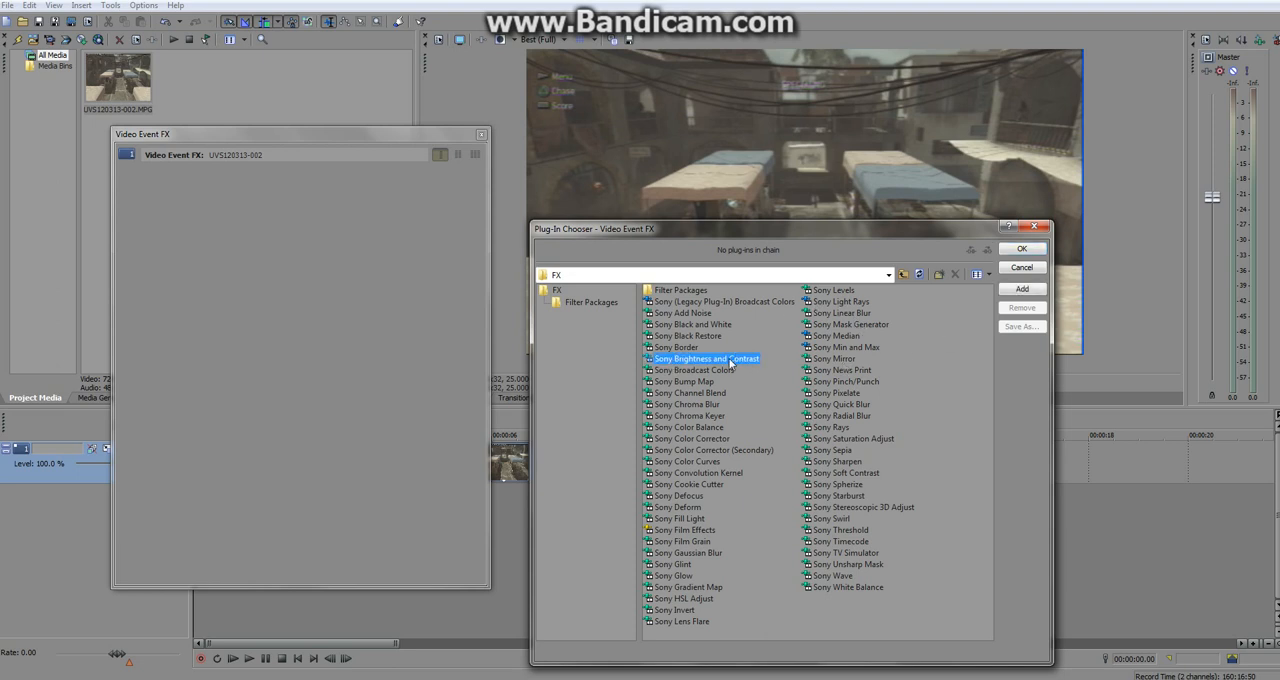
pyautogui.click(1016, 290)
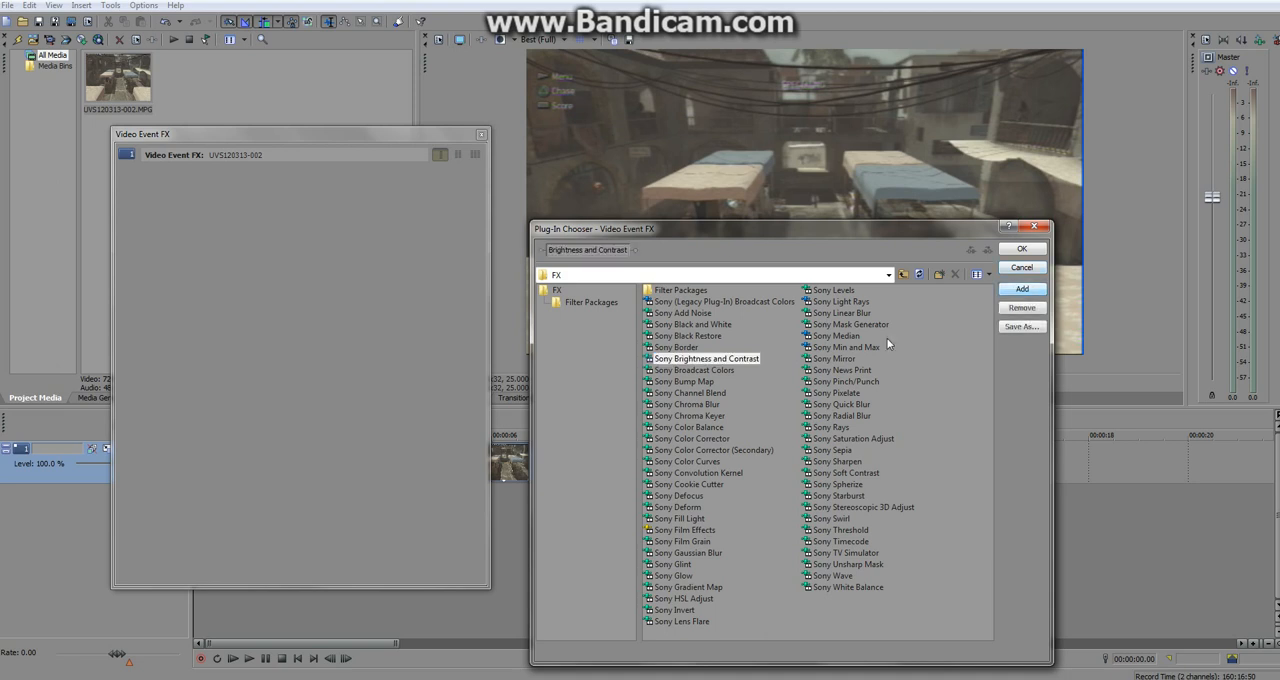
pyautogui.click(708, 438)
pyautogui.click(1008, 290)
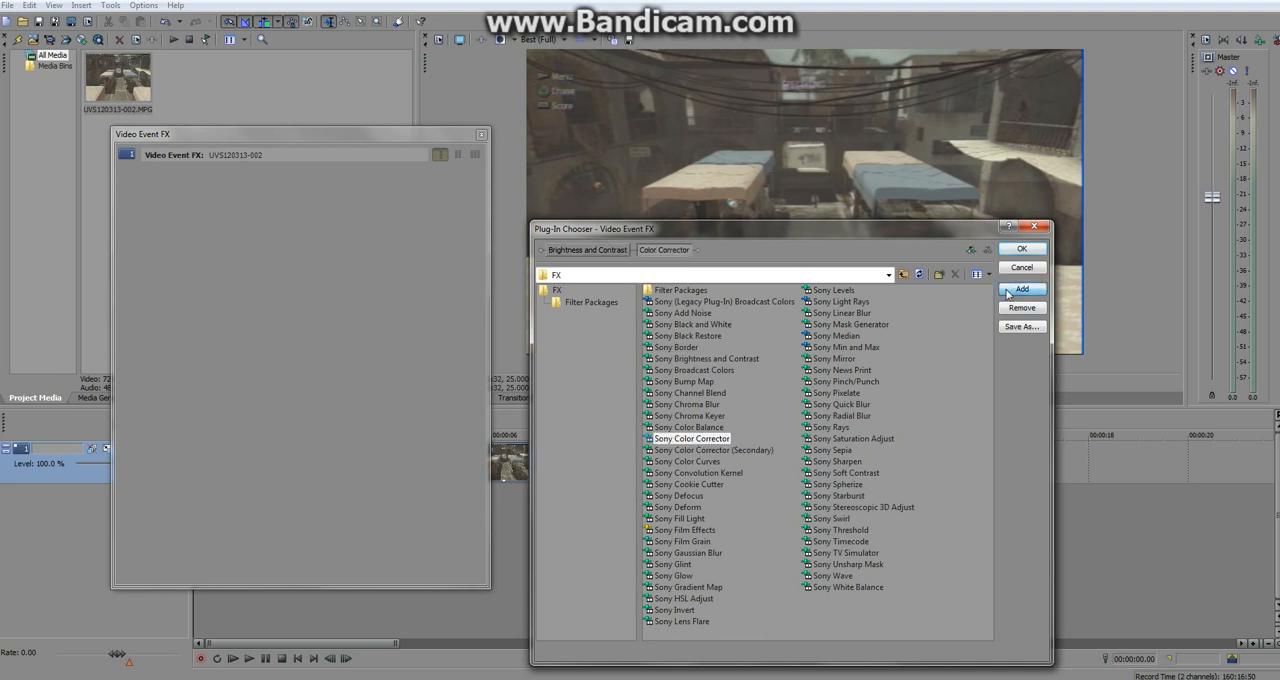
pyautogui.click(700, 462)
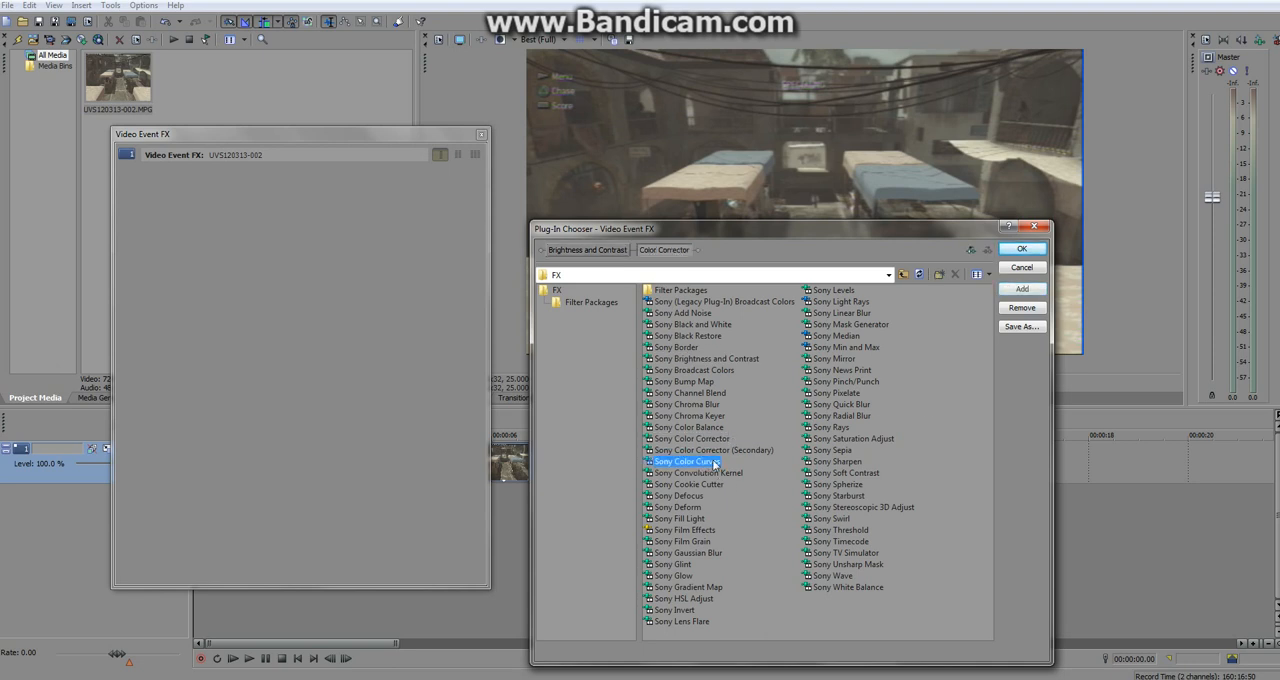
pyautogui.click(1022, 289)
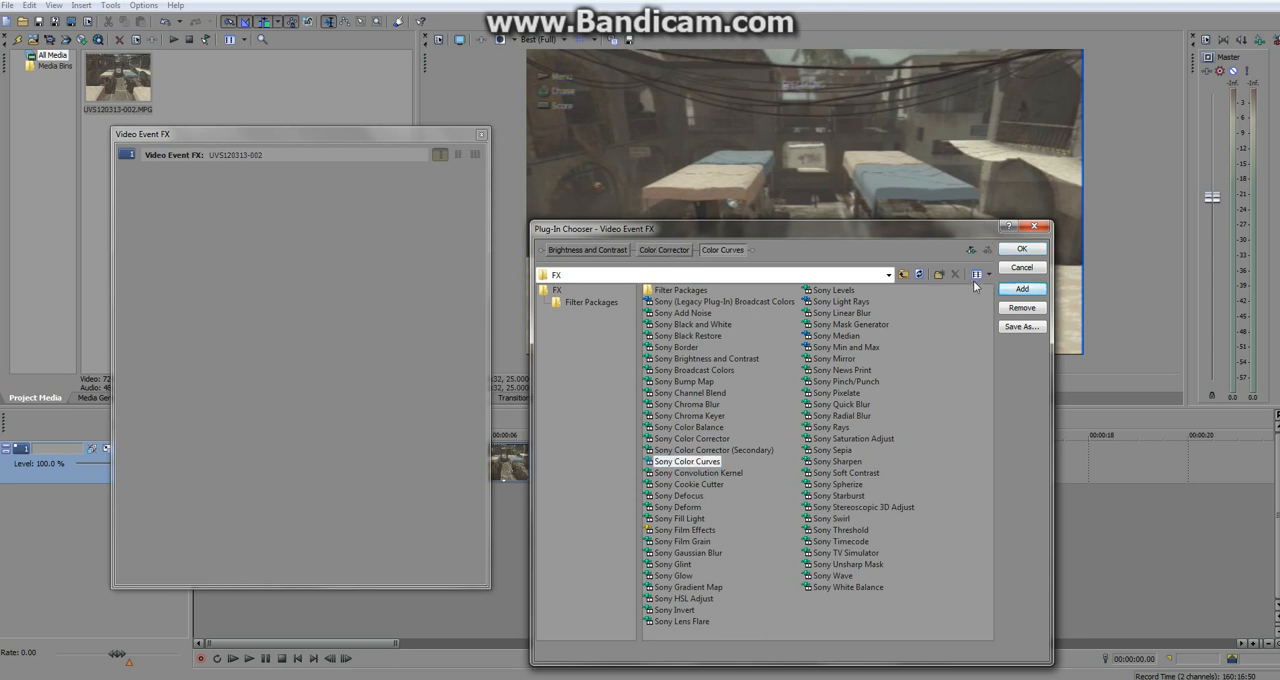
pyautogui.click(1015, 251)
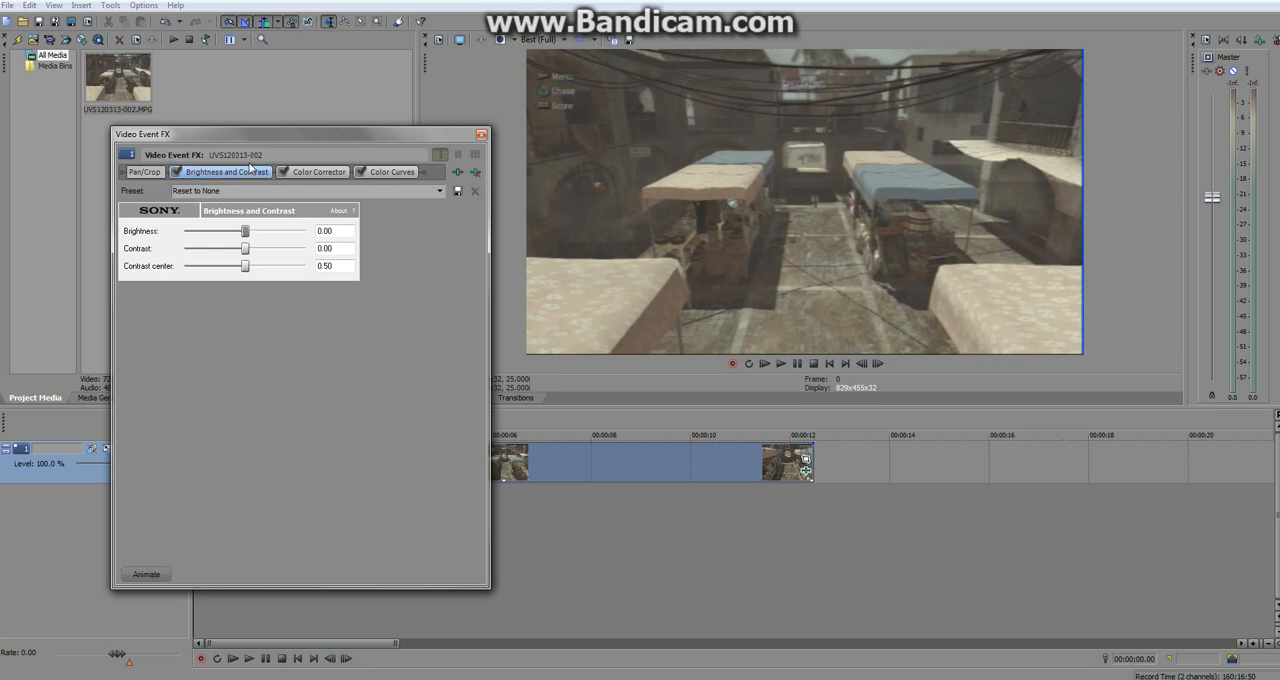
# With the preview at 00:00:03.24, set the clip's brightness to about -0.03 and contrast to about 0.15.
pyautogui.moveTo(410, 128); pyautogui.dragTo(1043, 204)
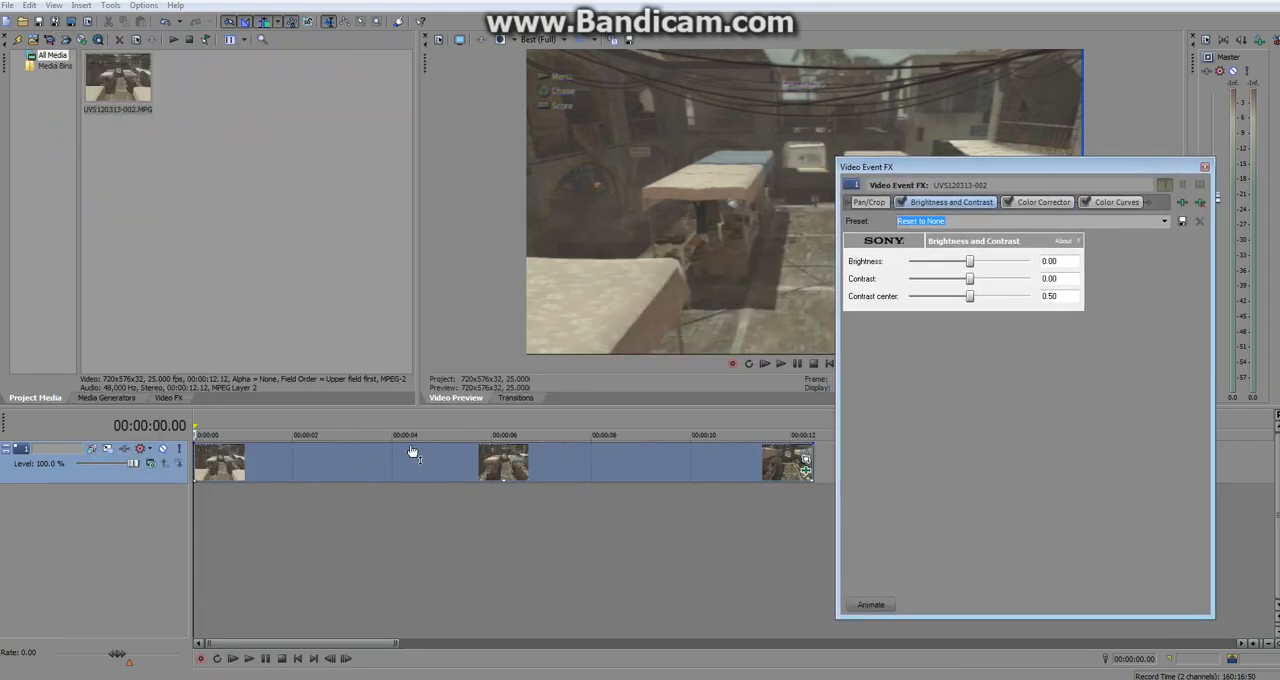
pyautogui.click(305, 422)
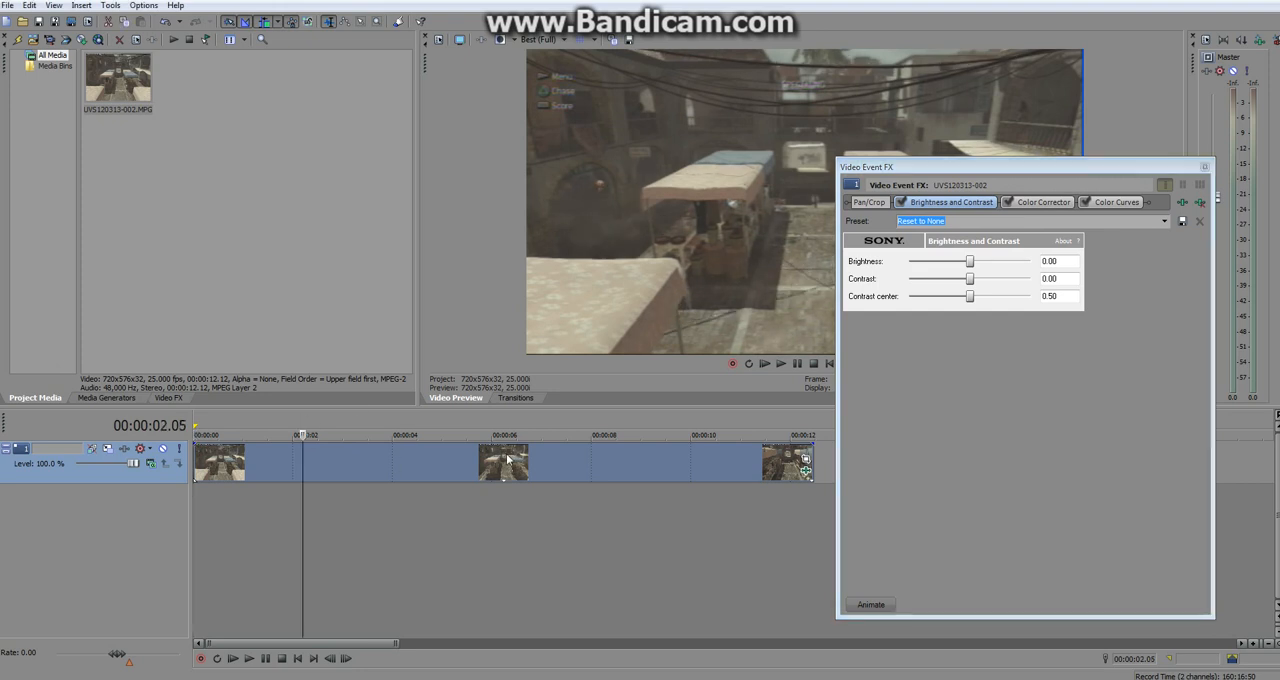
pyautogui.click(391, 421)
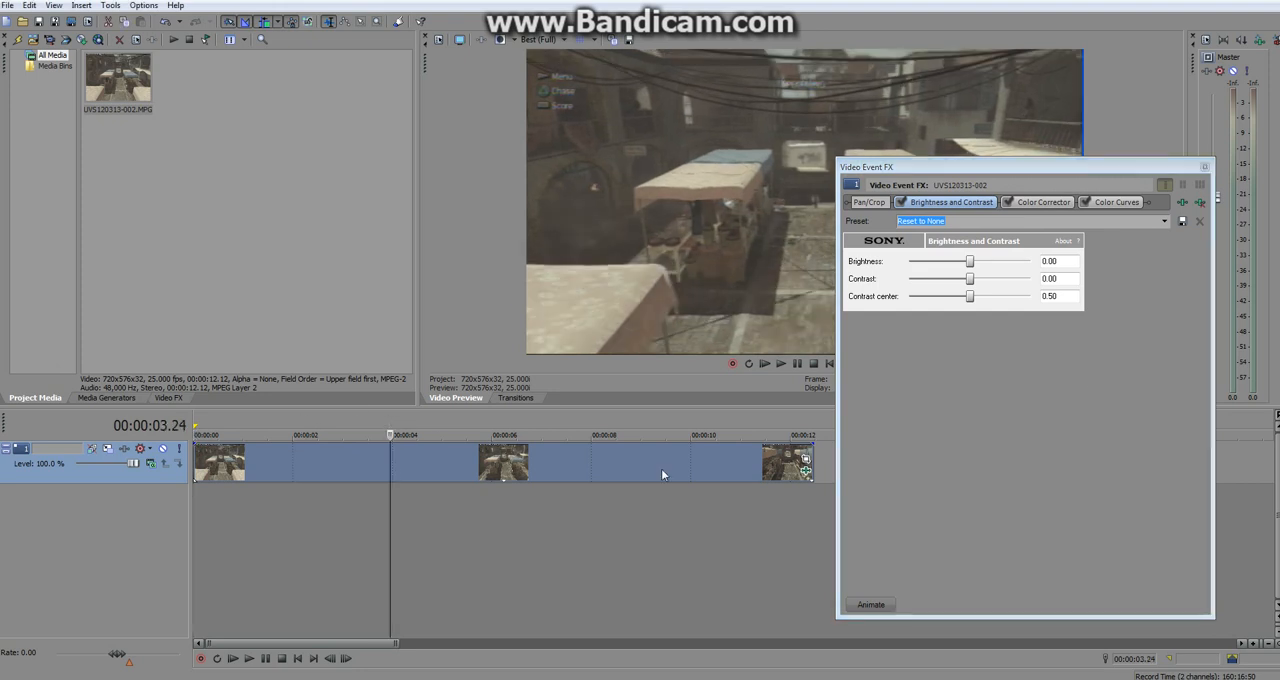
pyautogui.moveTo(1111, 159); pyautogui.dragTo(394, 167)
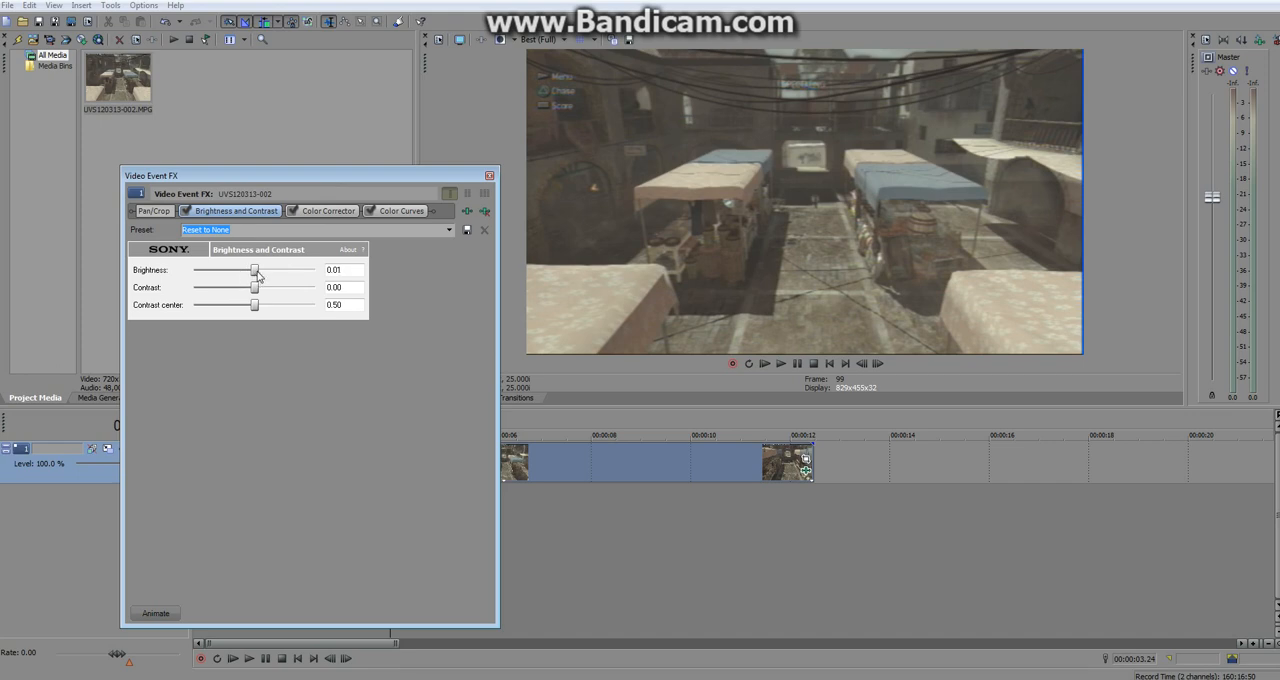
pyautogui.moveTo(257, 275); pyautogui.dragTo(254, 278)
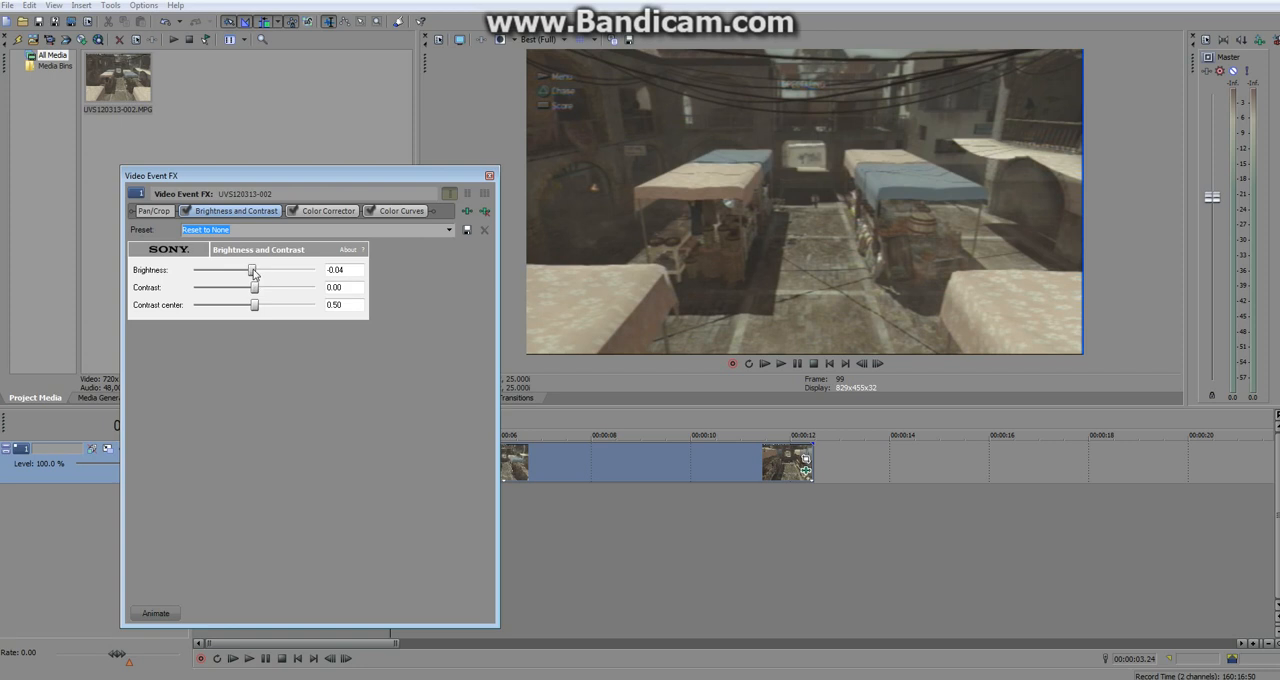
pyautogui.moveTo(255, 289); pyautogui.dragTo(265, 292)
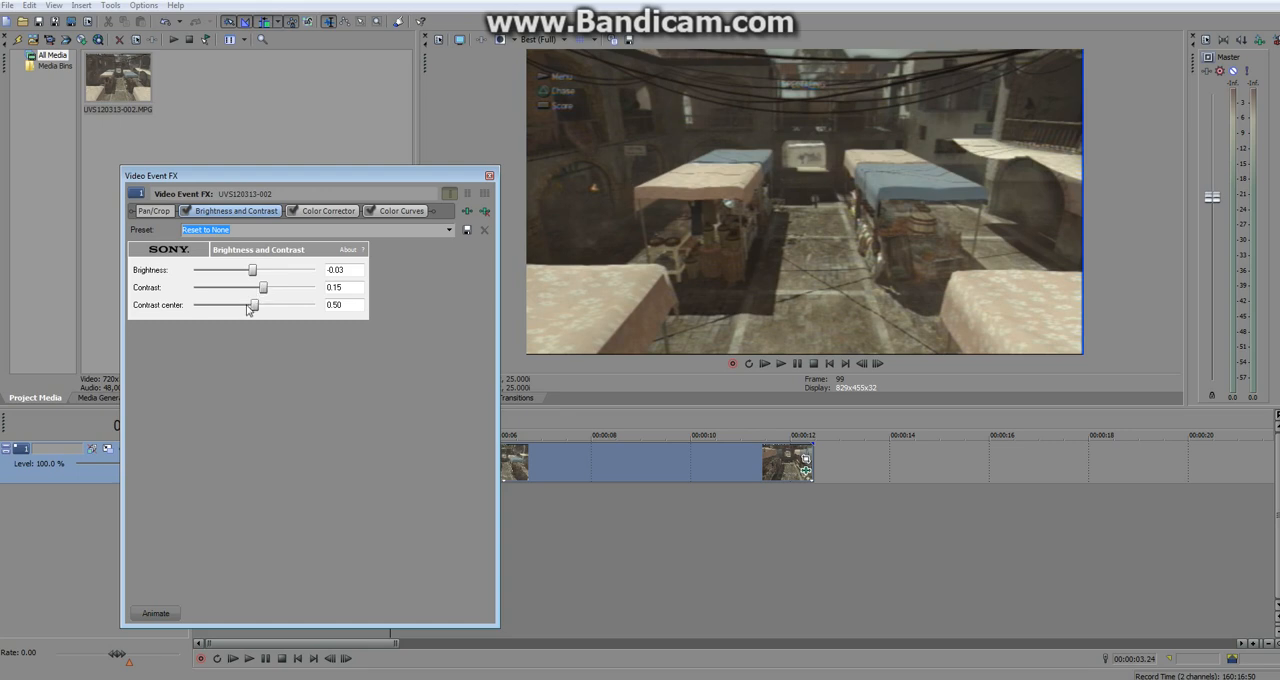
# Try a blue tint on the Color Corrector's High wheel and bring it back to angle 270.0, magnitude 0.031.
pyautogui.click(320, 212)
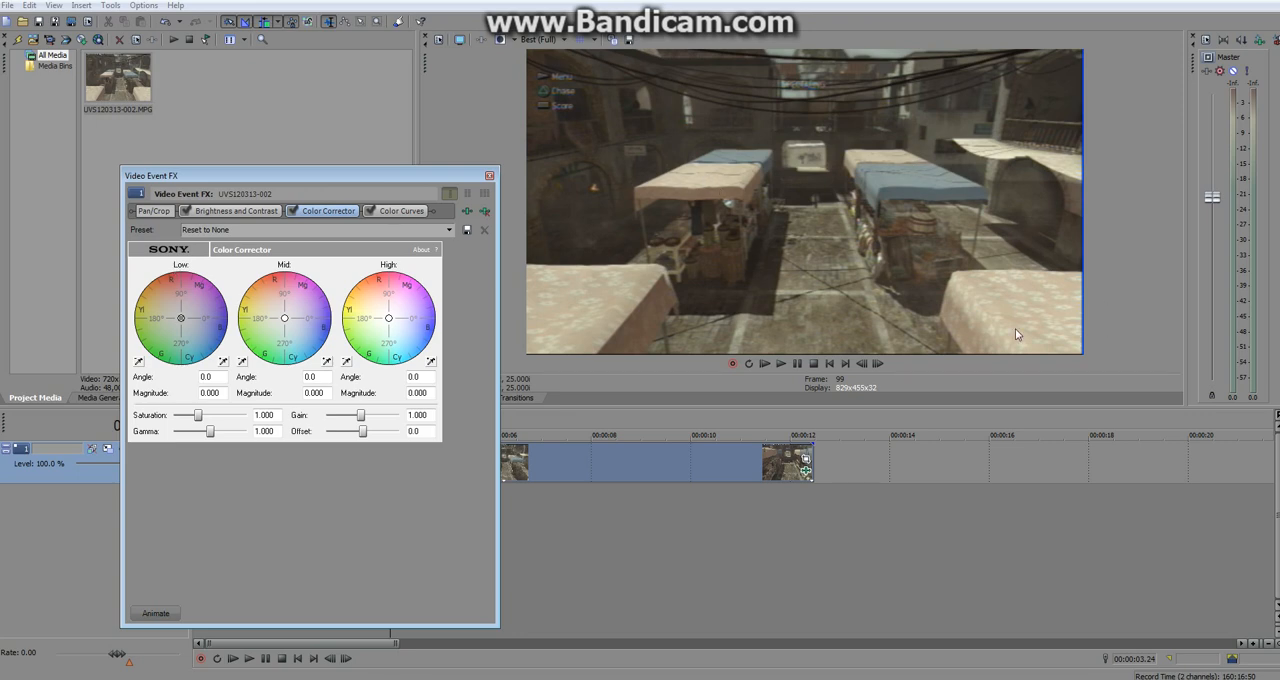
pyautogui.moveTo(388, 318); pyautogui.dragTo(430, 326)
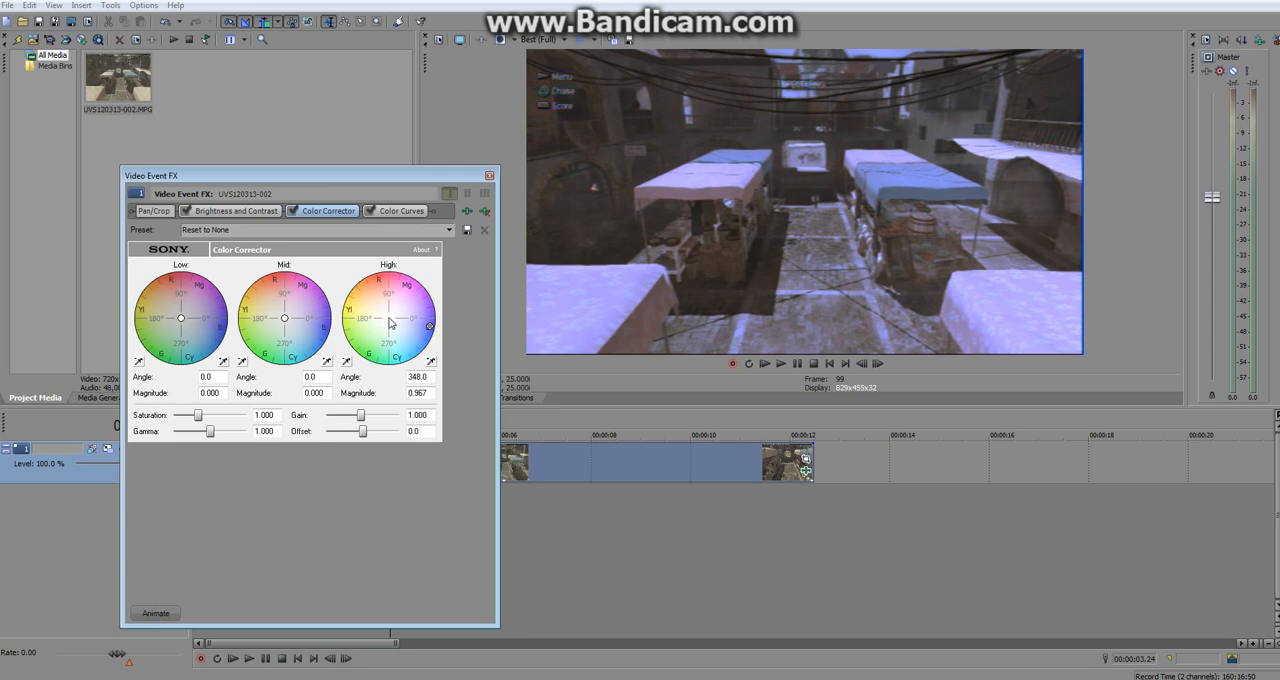
pyautogui.moveTo(430, 326); pyautogui.dragTo(423, 331)
pyautogui.moveTo(393, 325); pyautogui.dragTo(389, 321)
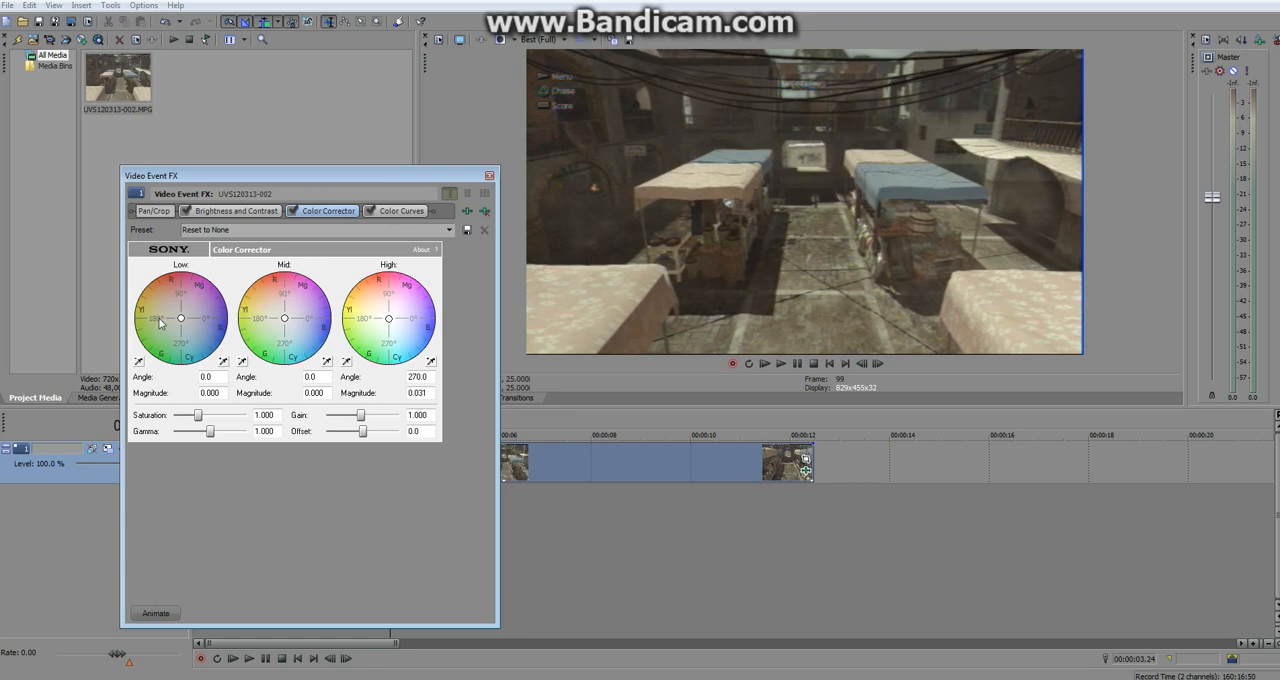
# Try a green tint on the Color Corrector's Low wheel, return it to angle 341.6, magnitude 0.049, and nudge the Mid and High wheels around their centres.
pyautogui.moveTo(181, 321); pyautogui.dragTo(166, 351)
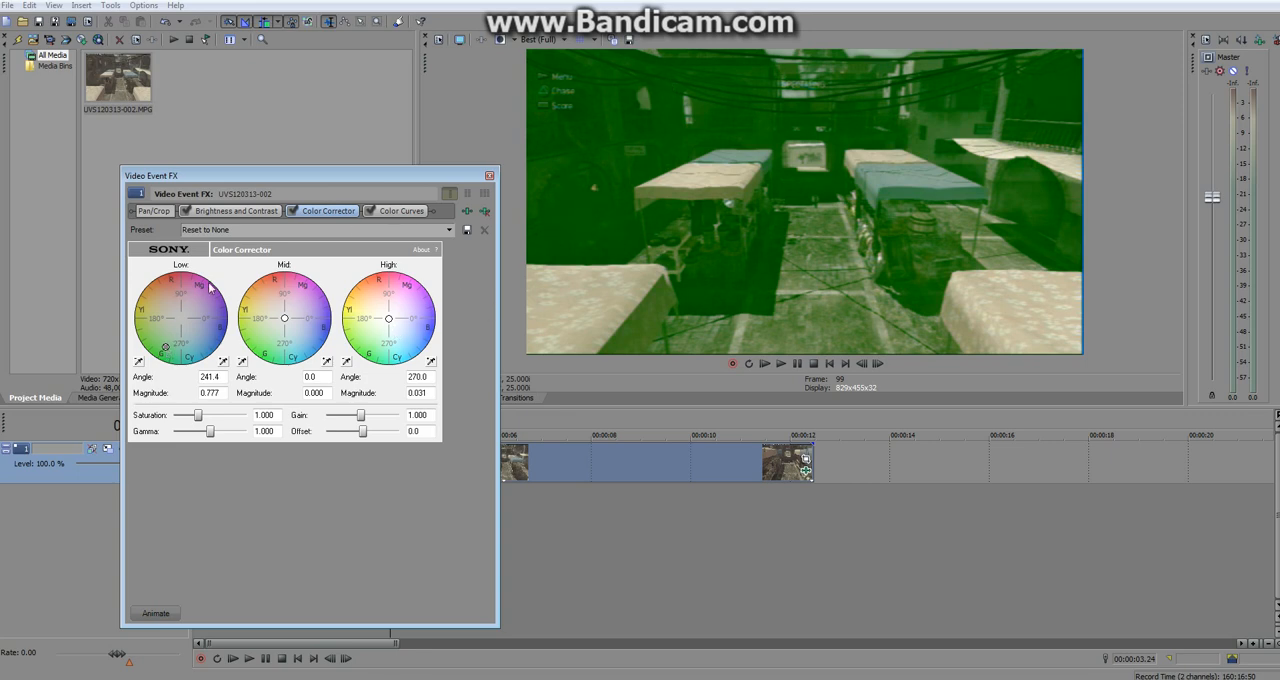
pyautogui.moveTo(165, 347); pyautogui.dragTo(183, 319)
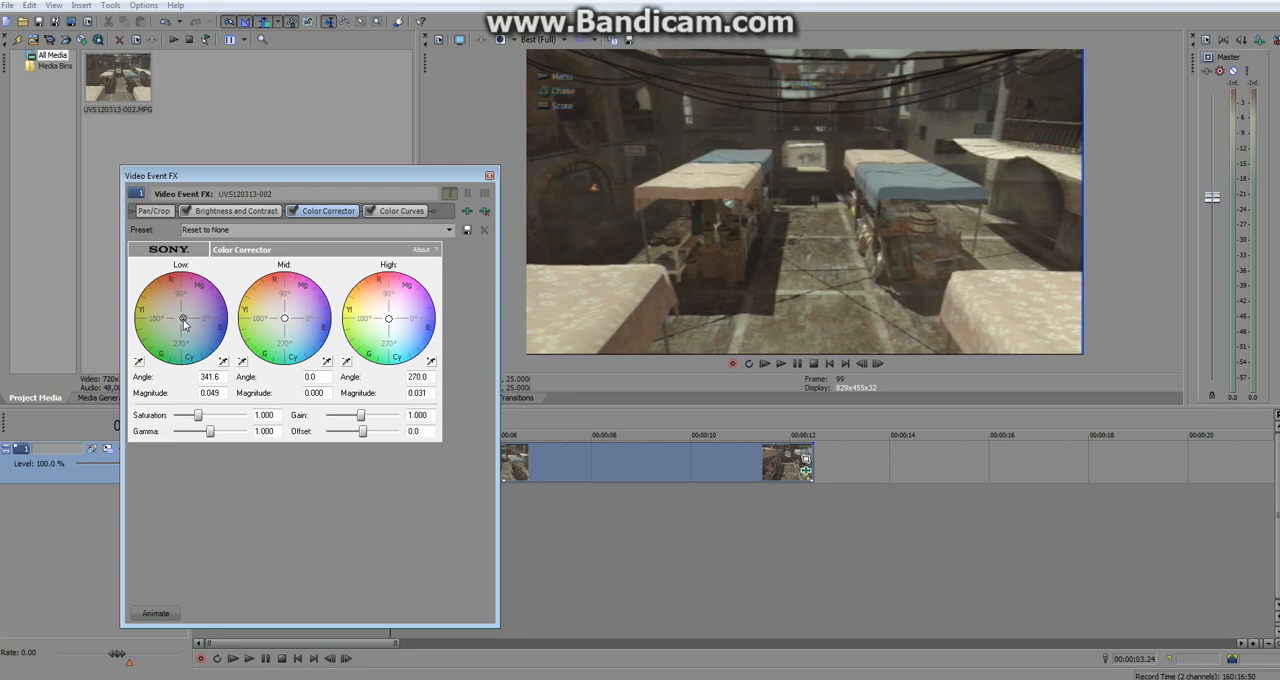
pyautogui.click(286, 310)
pyautogui.moveTo(284, 317); pyautogui.dragTo(285, 313)
pyautogui.click(388, 317)
pyautogui.moveTo(389, 322); pyautogui.dragTo(387, 319)
pyautogui.moveTo(284, 312); pyautogui.dragTo(284, 319)
# Shape the Red channel's color curve into an S by raising its highlight handle to the upper edge and lowering its shadow handle to the lower edge.
pyautogui.click(401, 211)
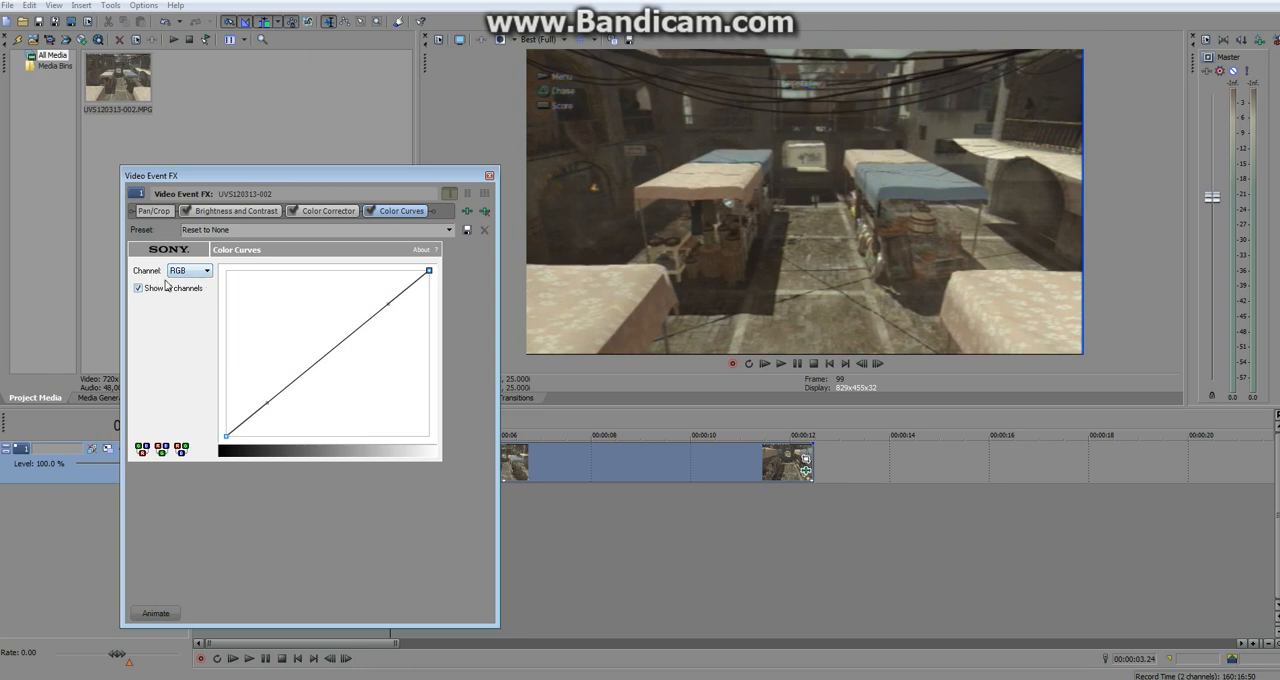
pyautogui.click(182, 271)
pyautogui.click(182, 292)
pyautogui.moveTo(389, 298); pyautogui.dragTo(372, 272)
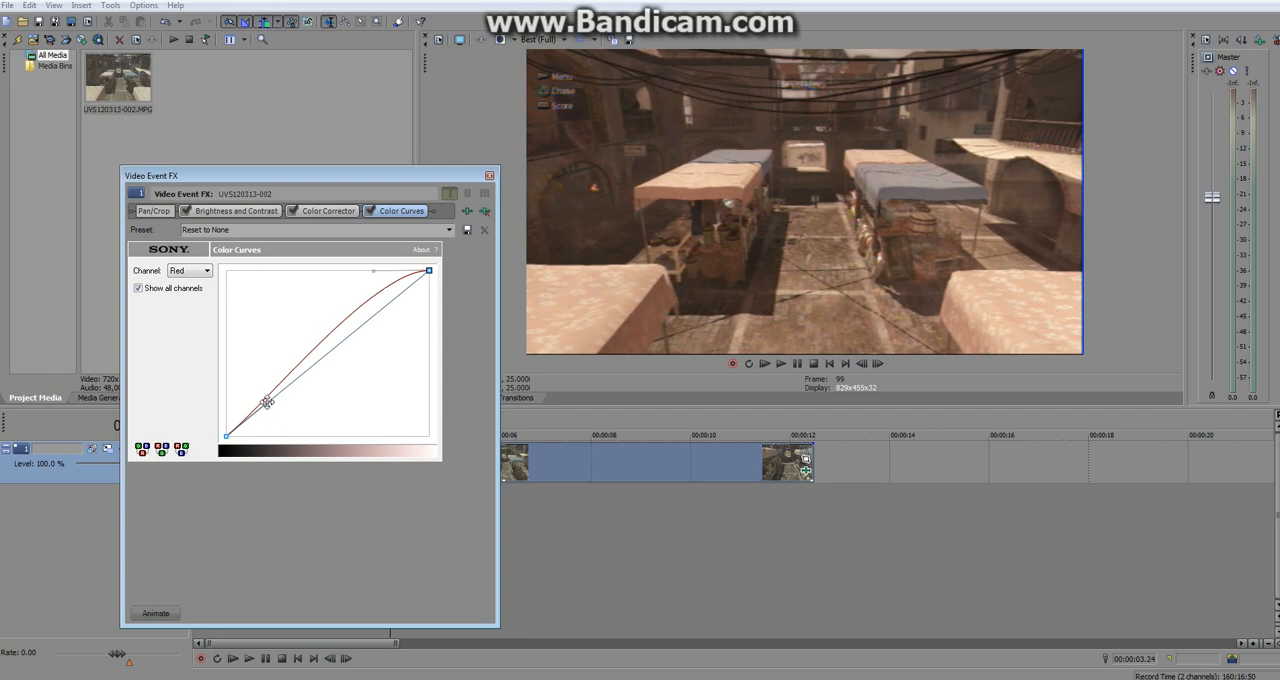
pyautogui.moveTo(268, 403); pyautogui.dragTo(275, 436)
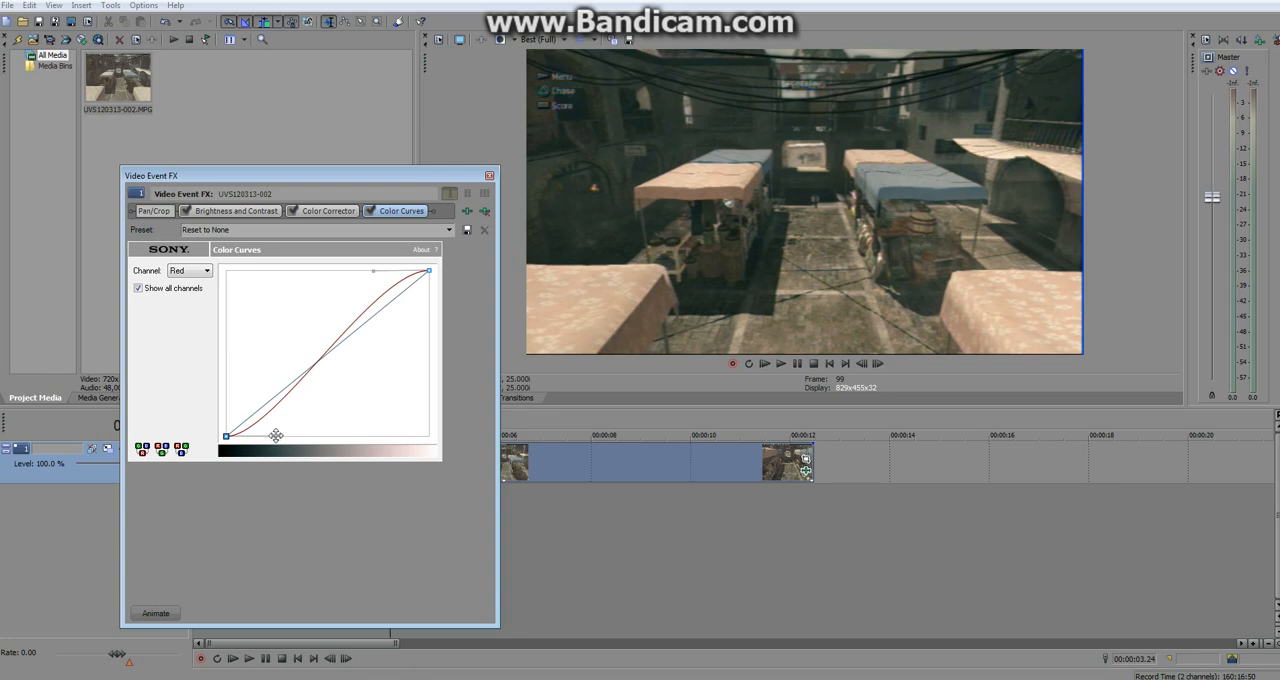
# Give the Green channel's color curve the same S shape, with its highlight handle raised and its shadow handle lowered to the graph's edges.
pyautogui.click(203, 271)
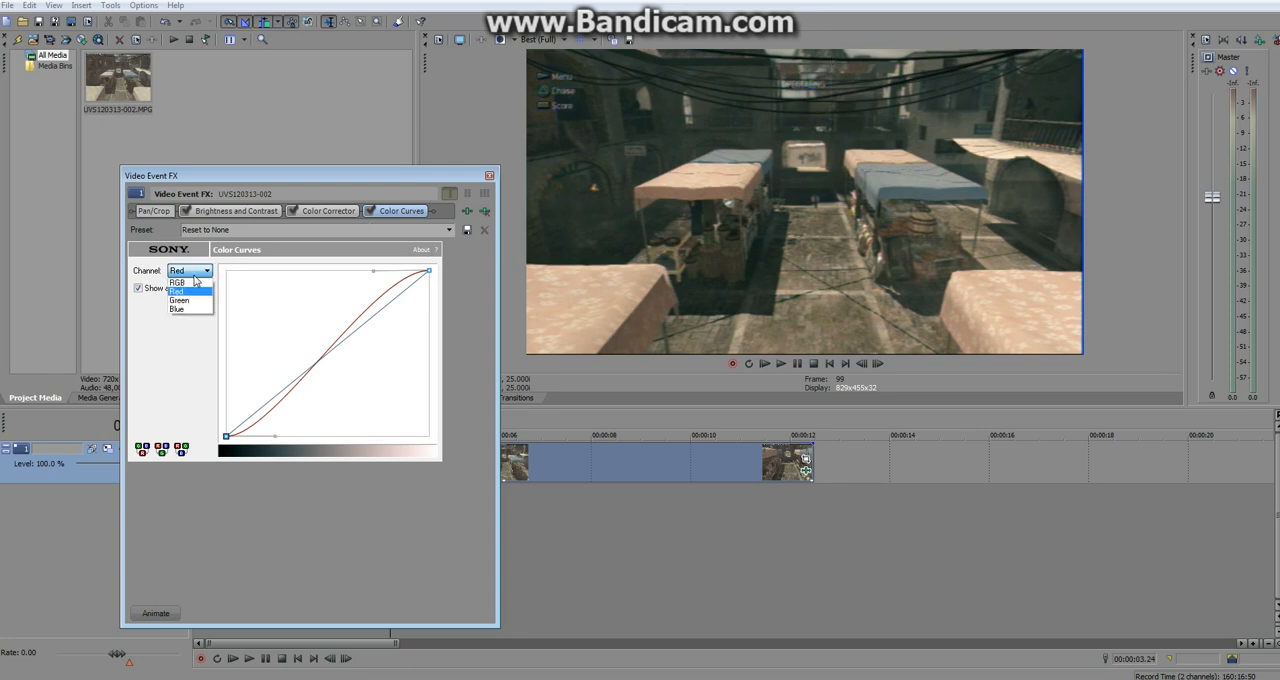
pyautogui.click(195, 303)
pyautogui.moveTo(390, 301); pyautogui.dragTo(375, 270)
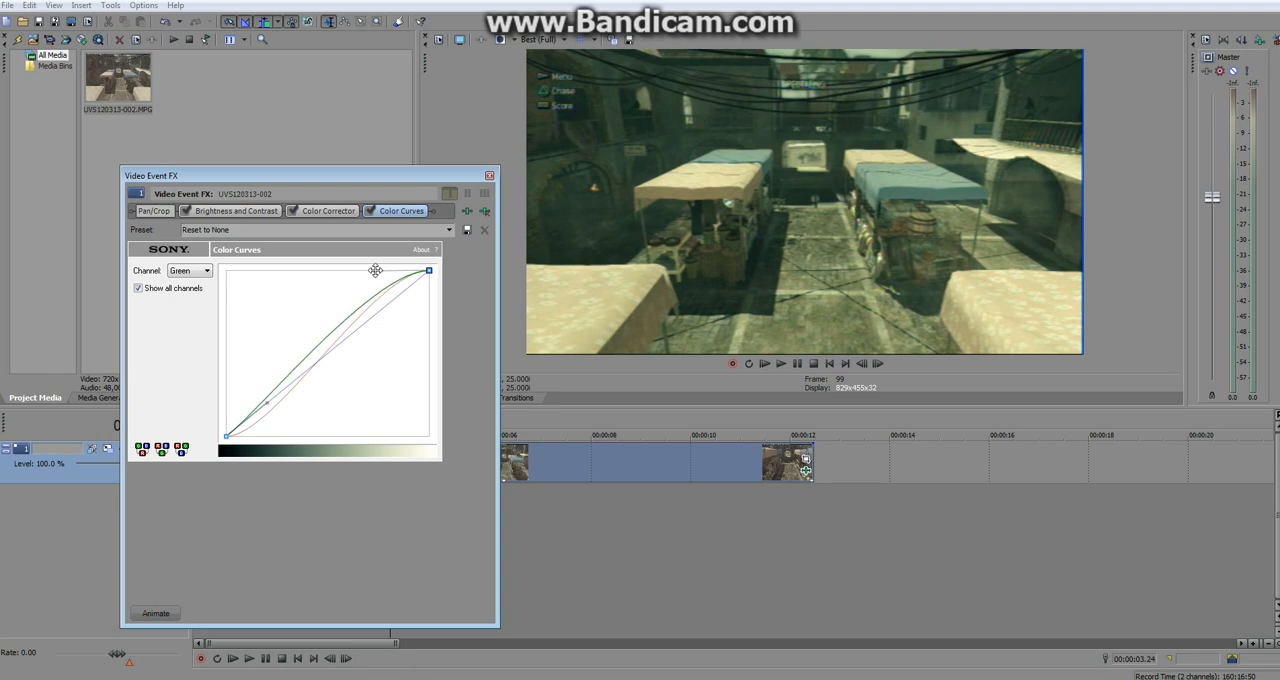
pyautogui.moveTo(267, 401); pyautogui.dragTo(277, 437)
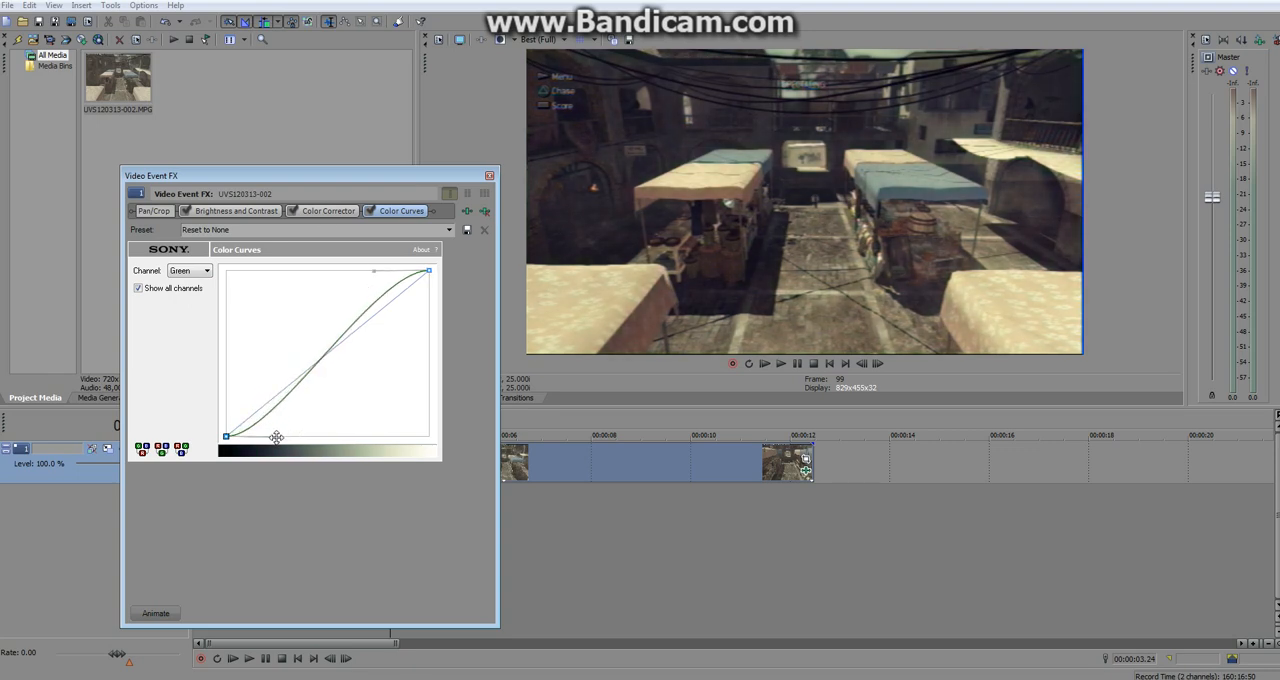
# Give the Blue channel's color curve an S shape matching the red and green curves.
pyautogui.click(192, 270)
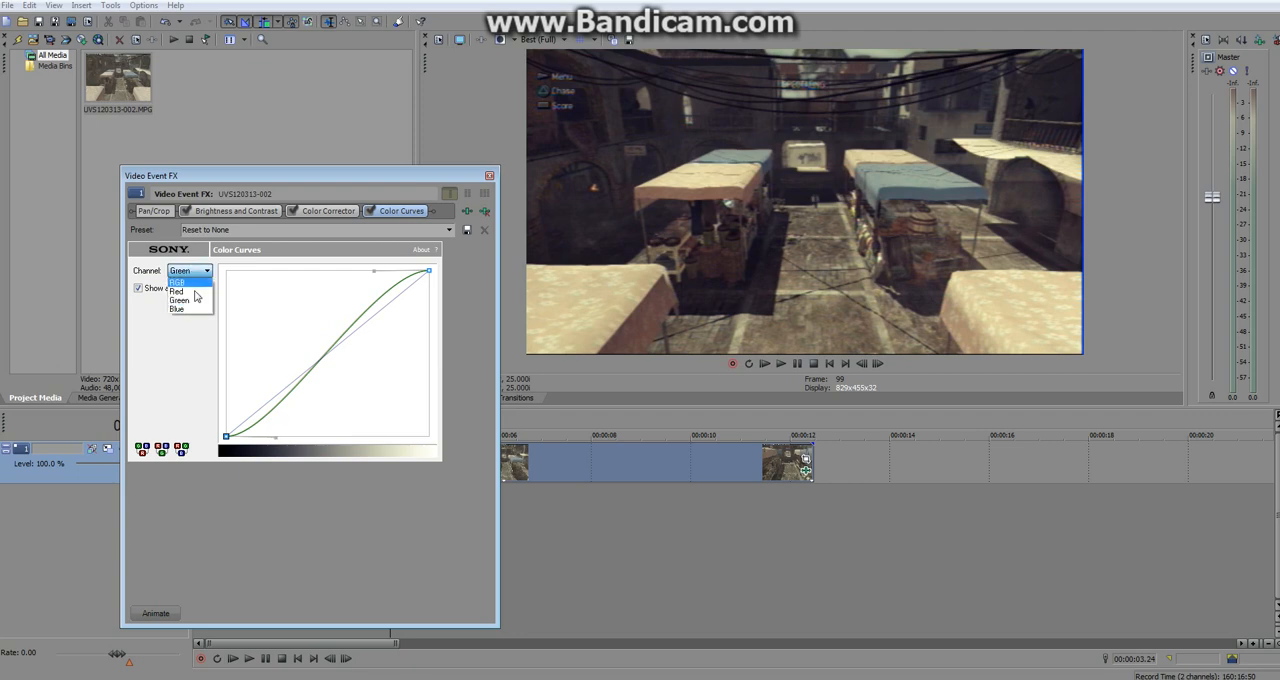
pyautogui.click(197, 308)
pyautogui.moveTo(385, 301); pyautogui.dragTo(374, 271)
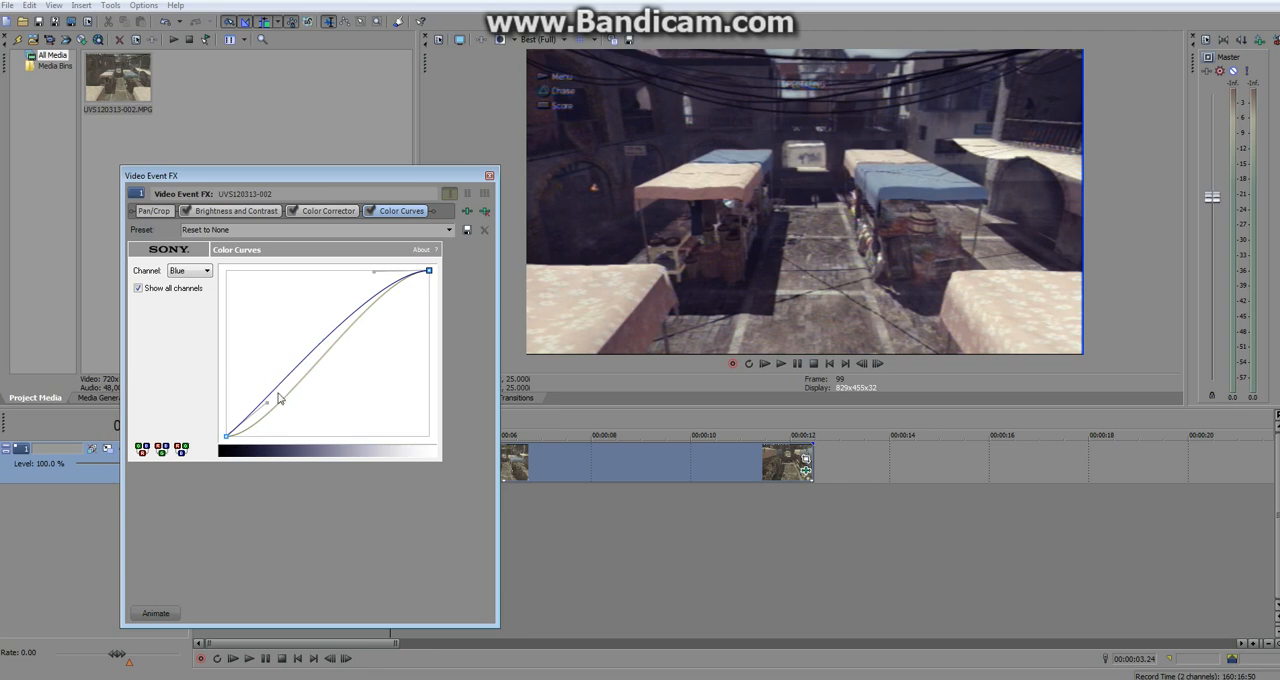
pyautogui.moveTo(267, 404); pyautogui.dragTo(274, 437)
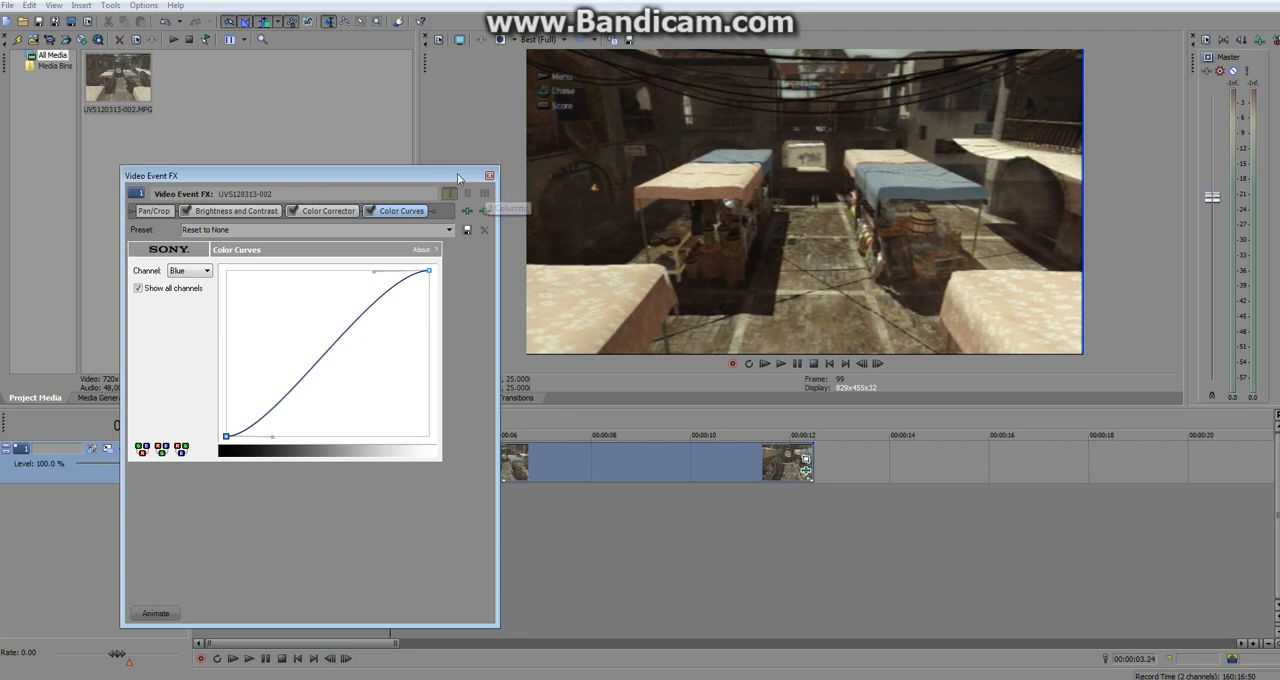
# Lower the Blue curve's highlight handle slightly and raise its shadow handle a little.
pyautogui.moveTo(430, 178)
pyautogui.mouseDown()
pyautogui.moveTo(733, 208)
pyautogui.moveTo(824, 203)
pyautogui.moveTo(536, 174)
pyautogui.moveTo(422, 178)
pyautogui.mouseUp()
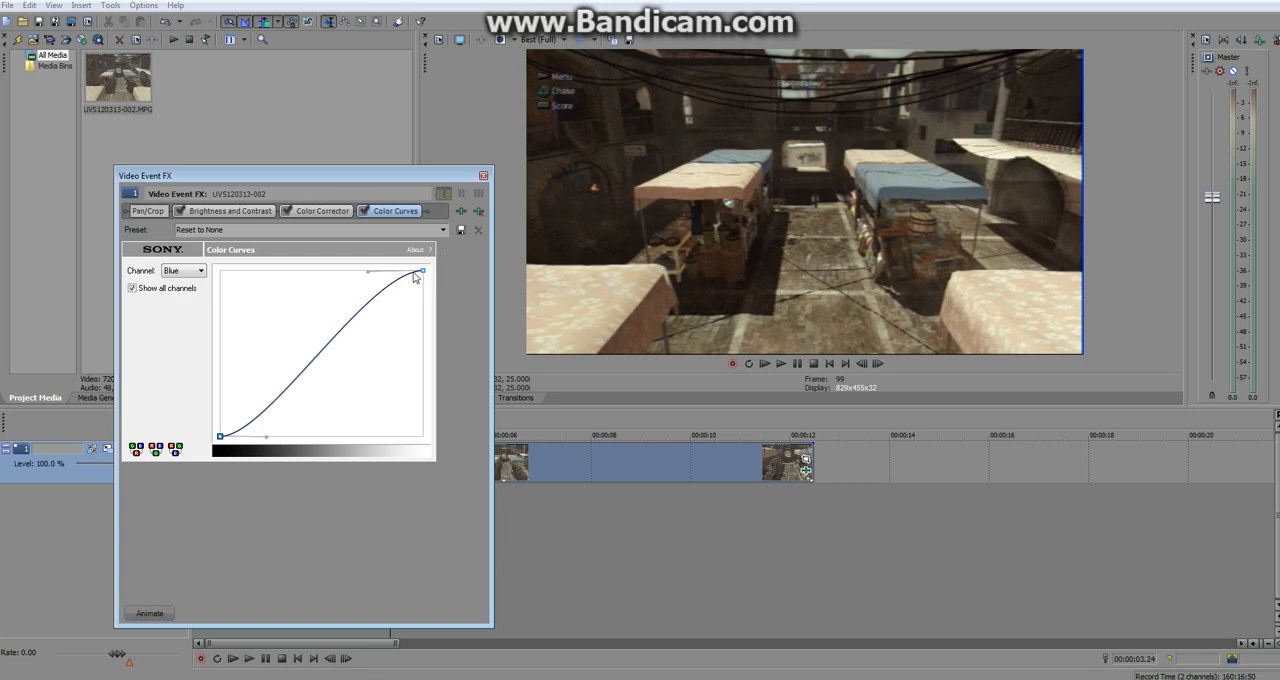
pyautogui.moveTo(367, 272); pyautogui.dragTo(369, 286)
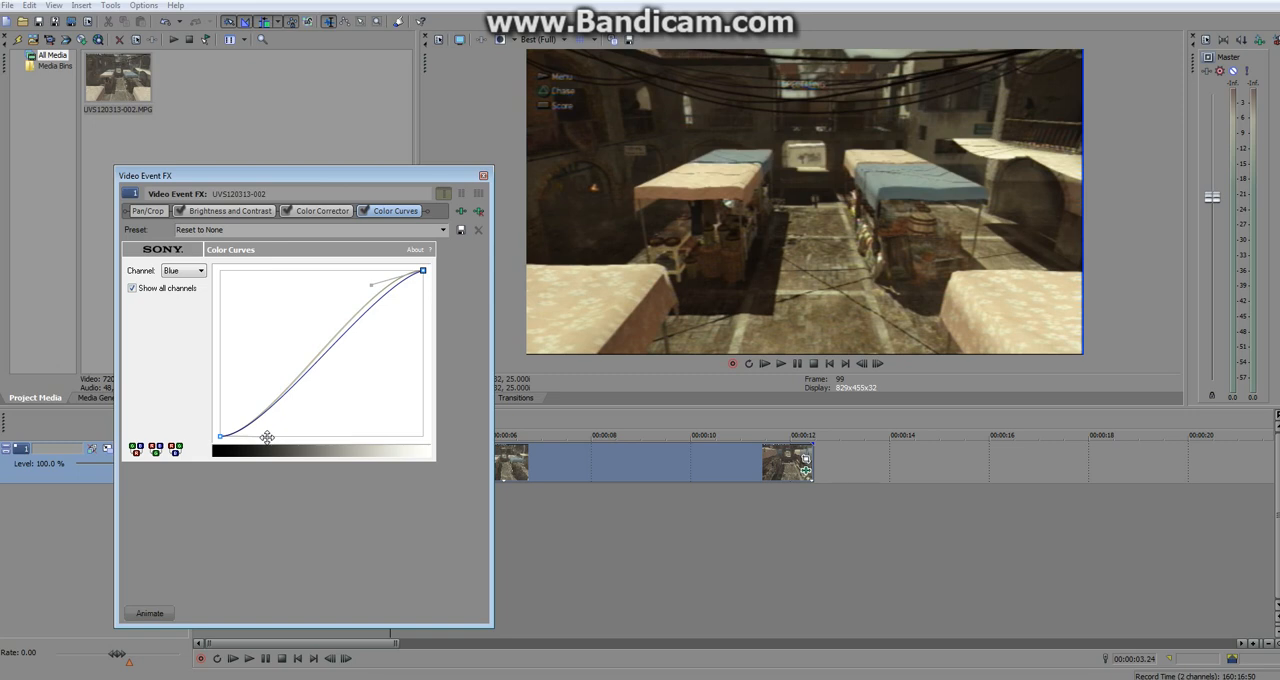
pyautogui.moveTo(267, 437); pyautogui.dragTo(267, 432)
# Move the highlight handles of the Green and Red curves slightly farther from the white point, and fine-tune the Red shadow handle.
pyautogui.click(196, 270)
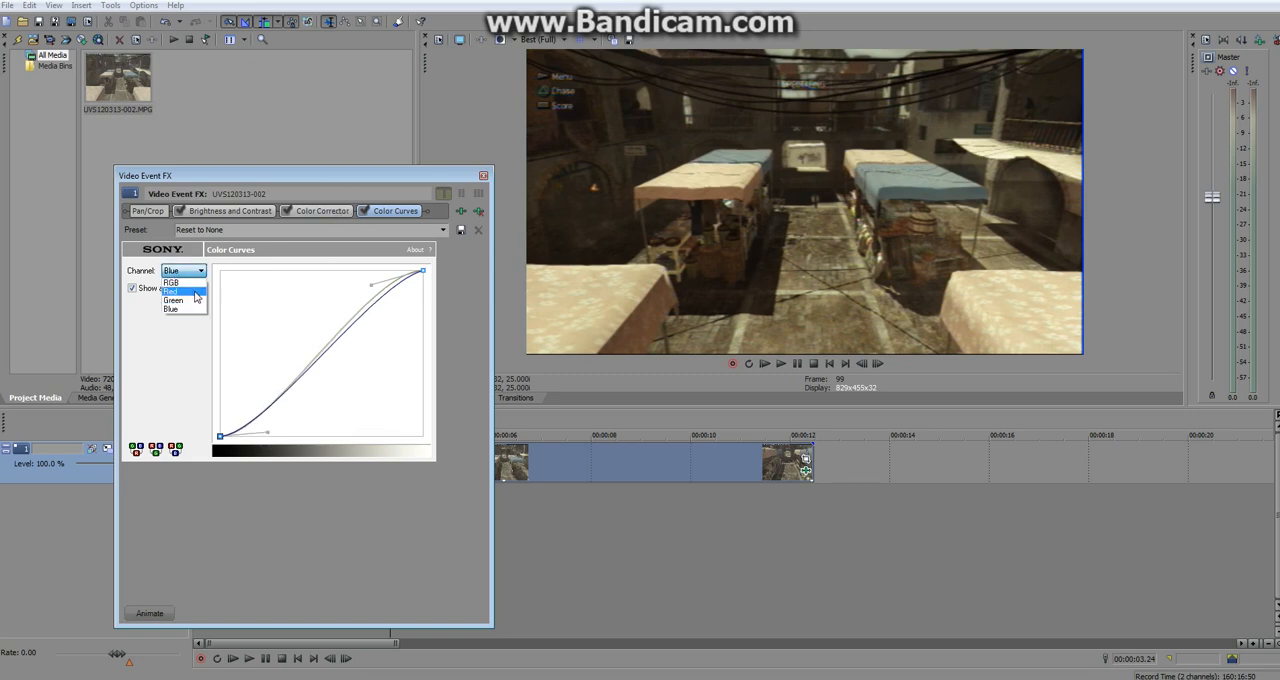
pyautogui.click(196, 301)
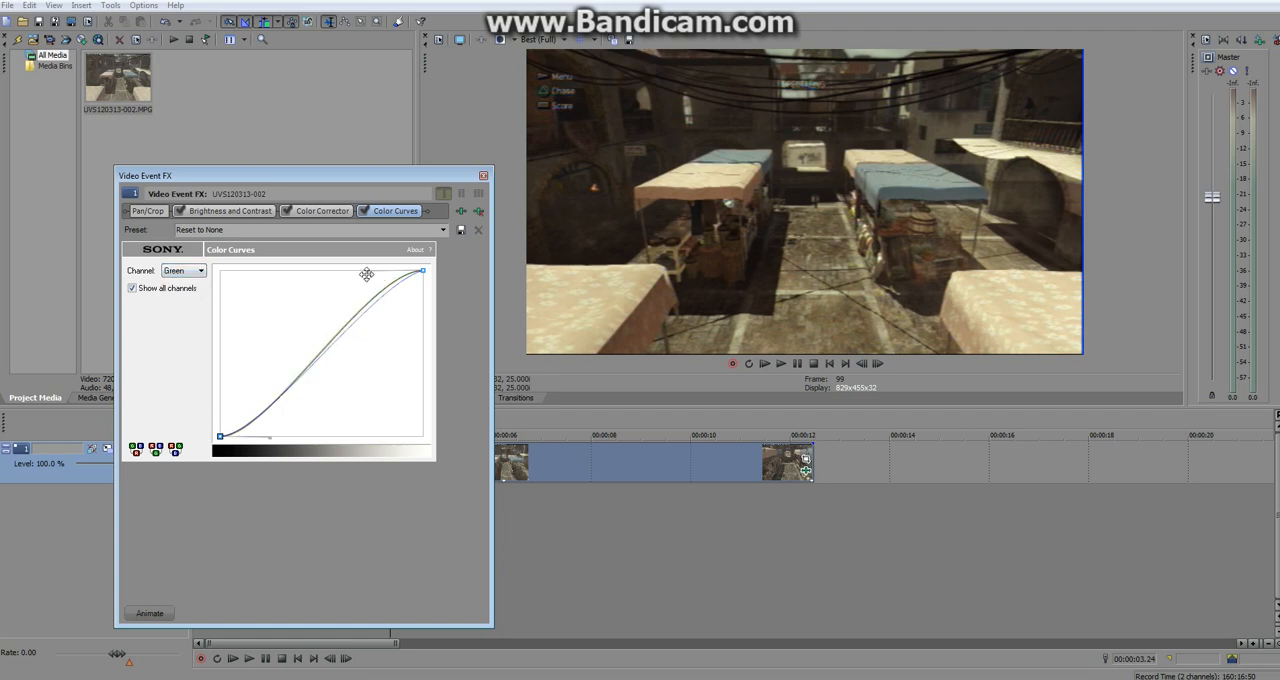
pyautogui.moveTo(366, 272); pyautogui.dragTo(363, 273)
pyautogui.click(195, 271)
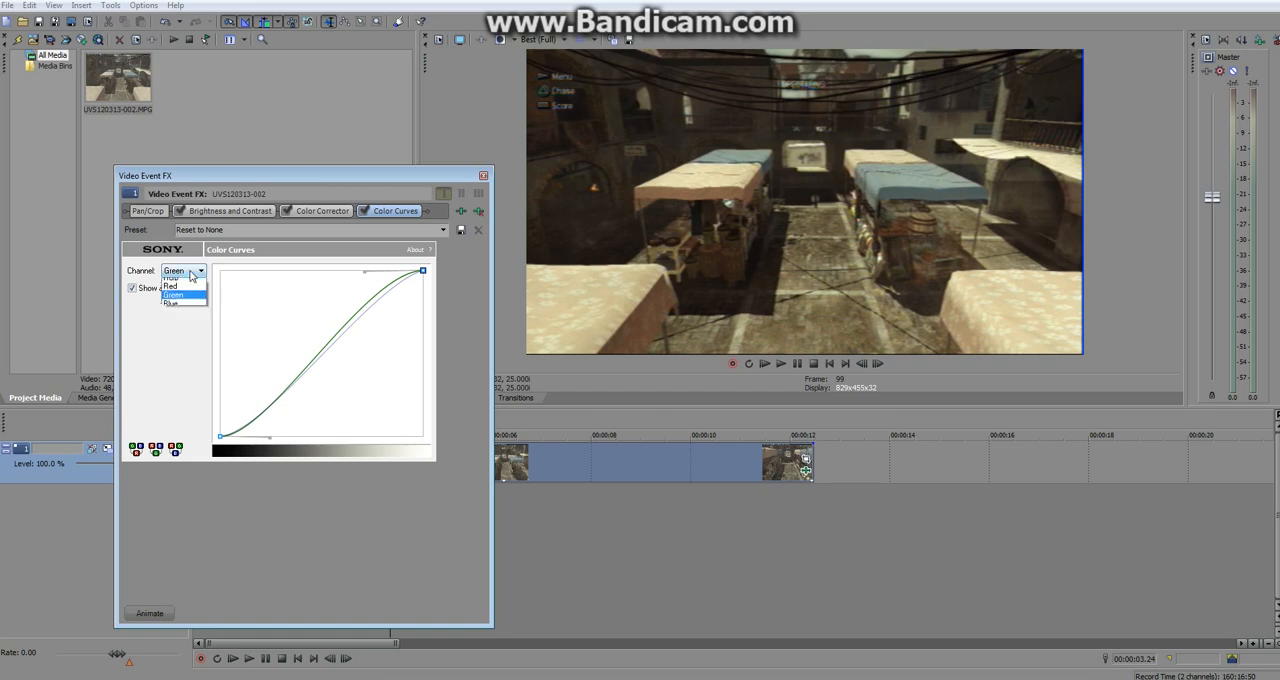
pyautogui.click(190, 293)
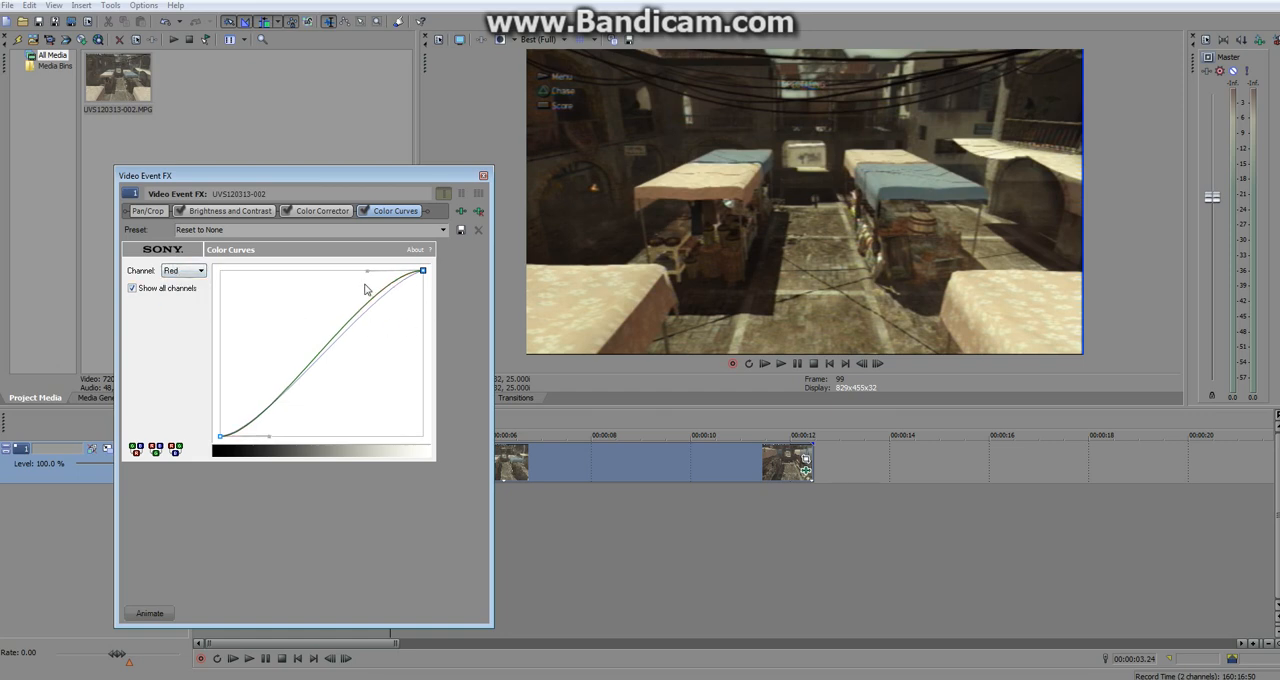
pyautogui.moveTo(366, 271); pyautogui.dragTo(357, 274)
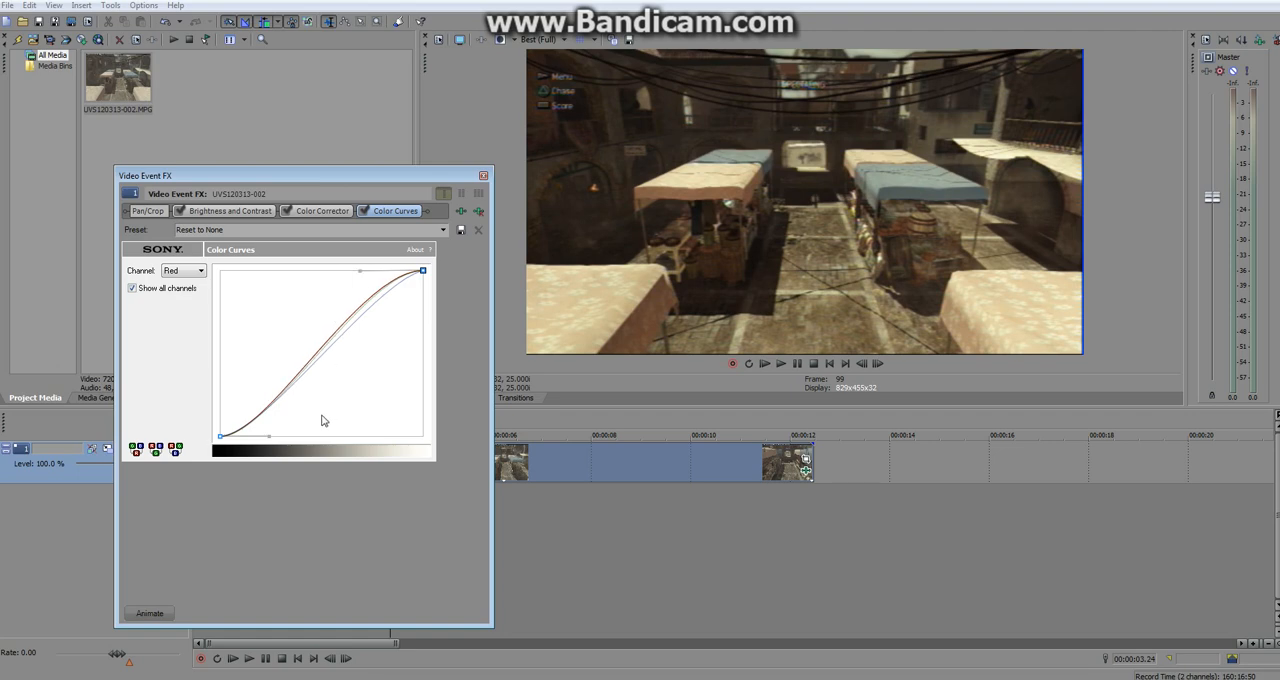
pyautogui.moveTo(269, 435); pyautogui.dragTo(270, 435)
# Name the Color Curves preset "call of duty" and close the clip's effects window.
pyautogui.click(206, 229)
pyautogui.write('duty')
pyautogui.click(483, 177)
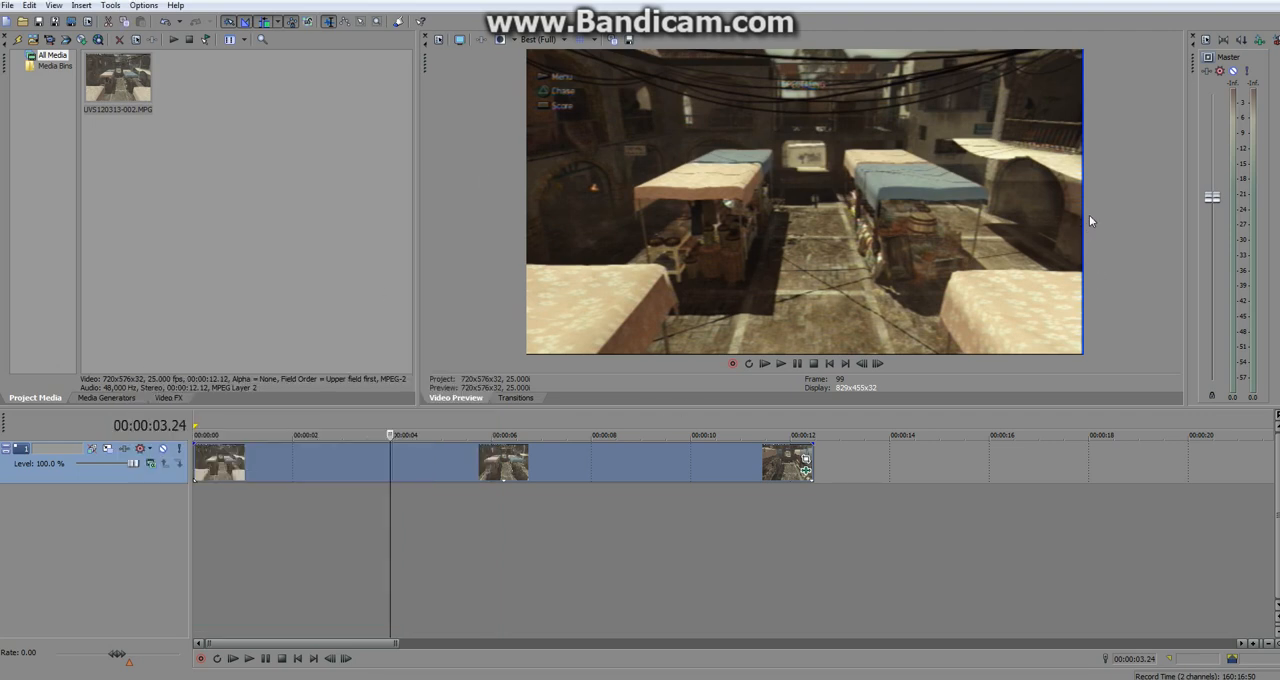
# Open the clip's Event Pan/Crop settings, enable Mask, and set the mask timeline to 00:00:00.00.
pyautogui.click(806, 458)
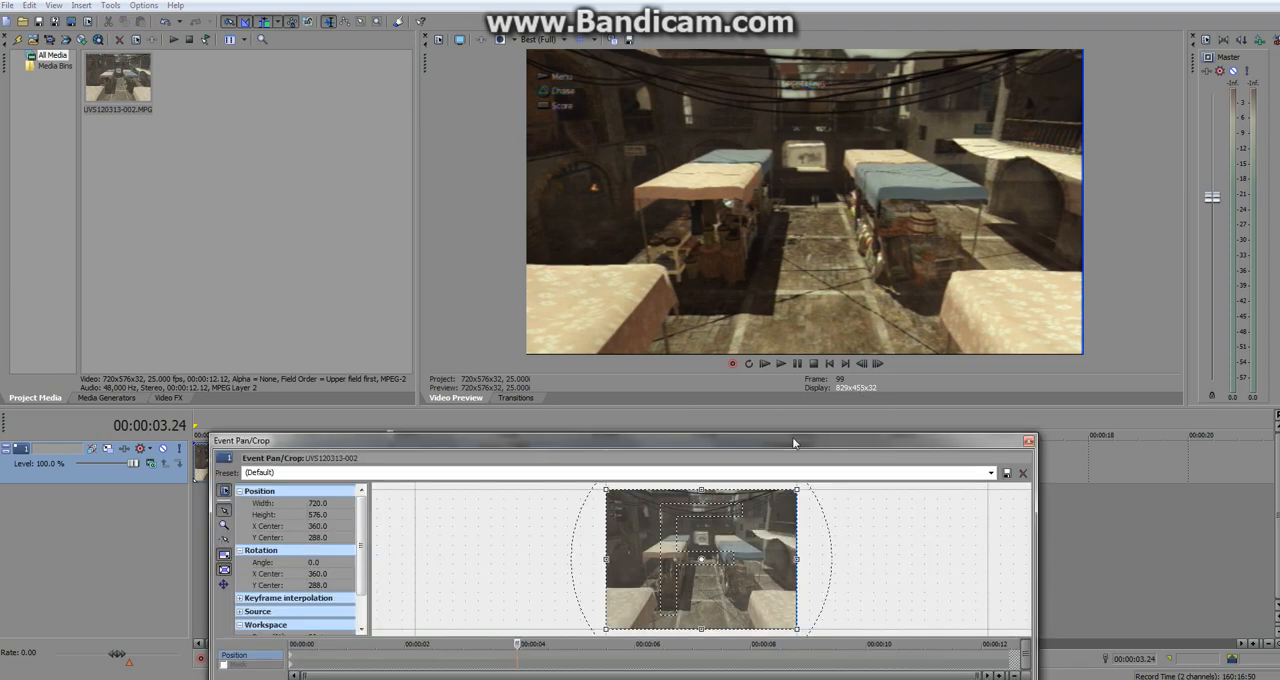
pyautogui.moveTo(789, 433); pyautogui.dragTo(789, 287)
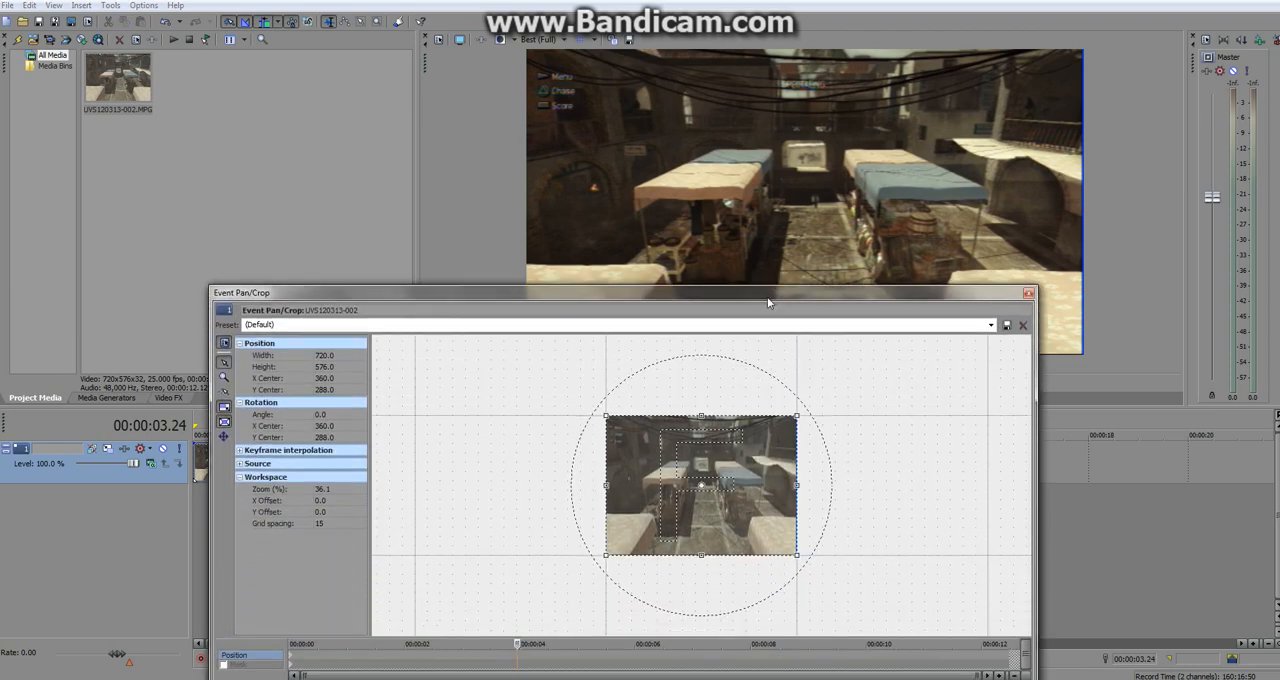
pyautogui.scroll(3, 742, 475)
pyautogui.scroll(1, 748, 476)
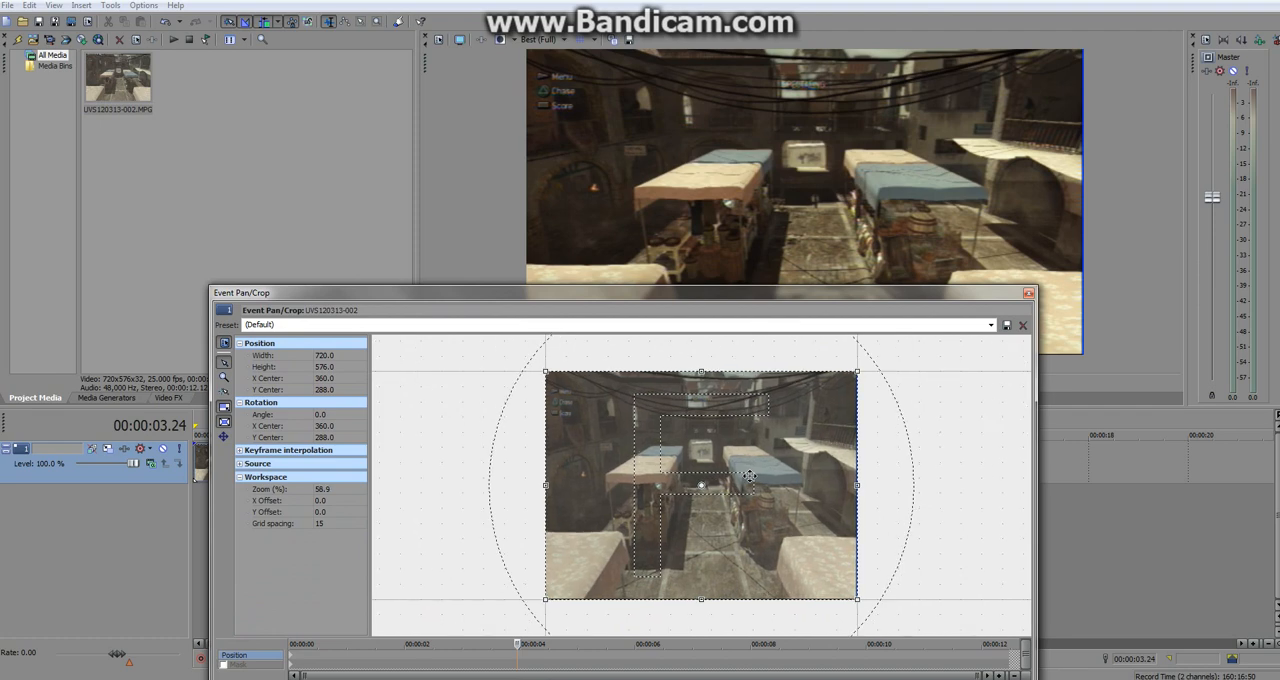
pyautogui.click(223, 664)
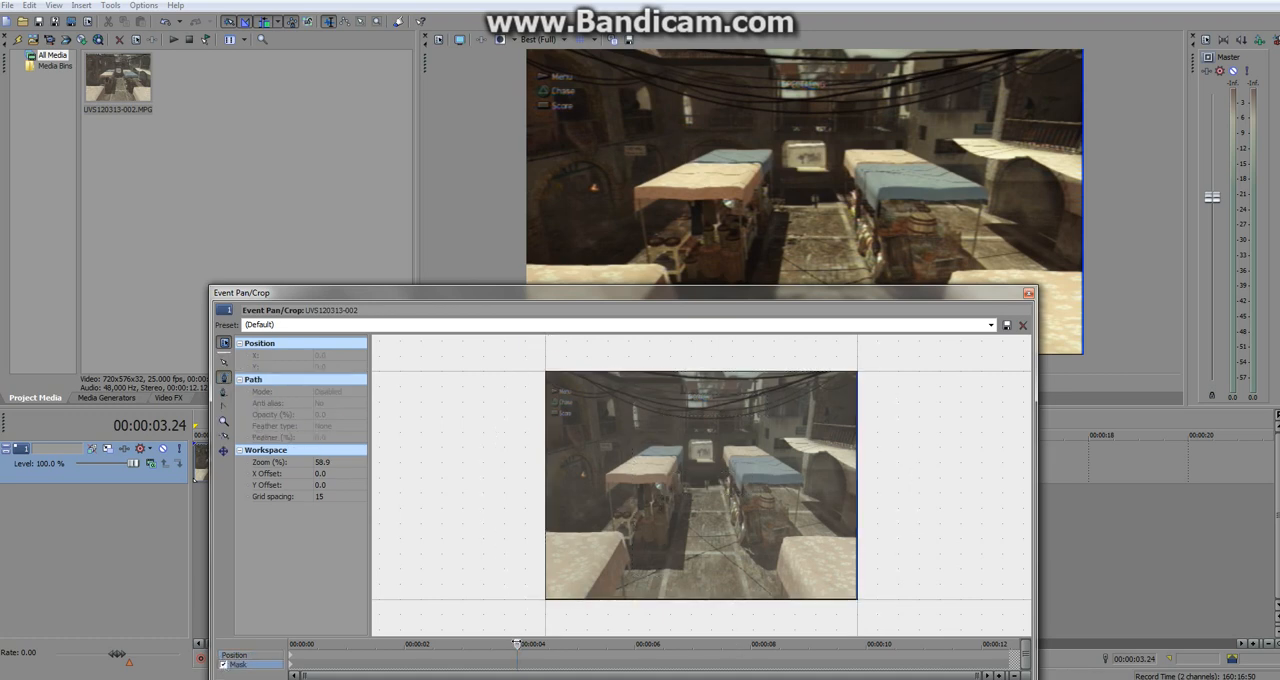
pyautogui.moveTo(517, 644); pyautogui.dragTo(280, 631)
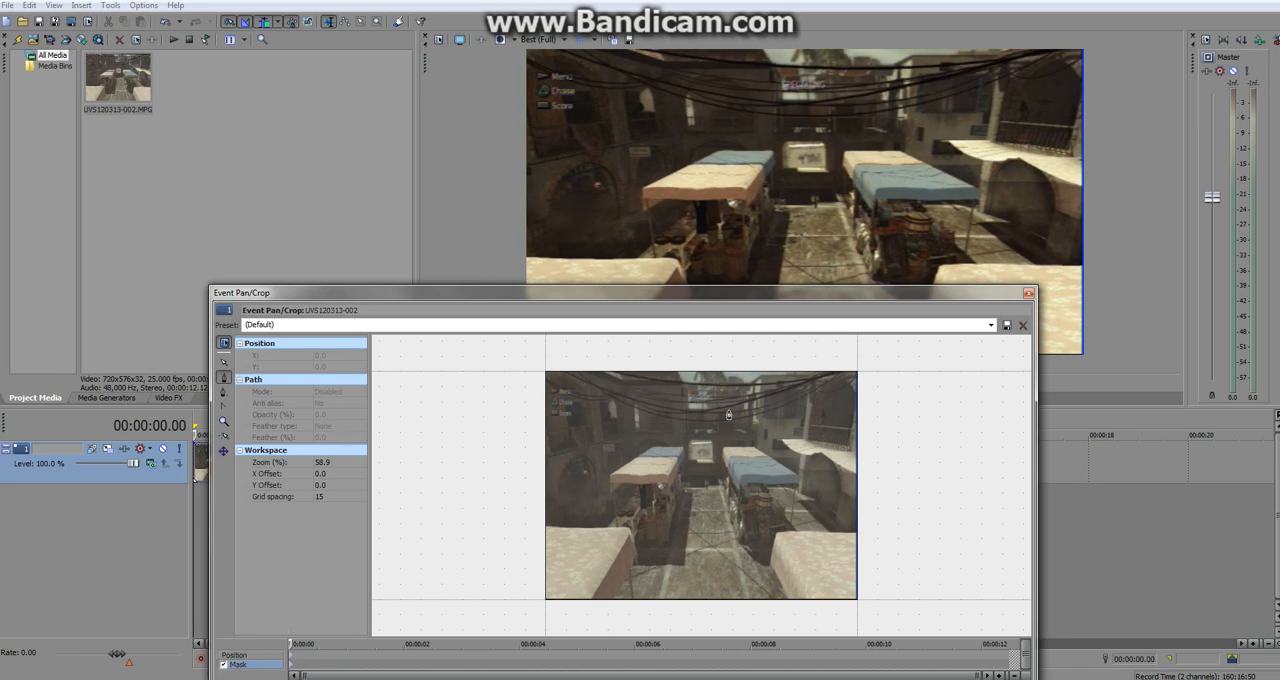
# Draw a closed eight-point mask with curved edges around the clip's frame, cutting off its corners.
pyautogui.click(542, 446)
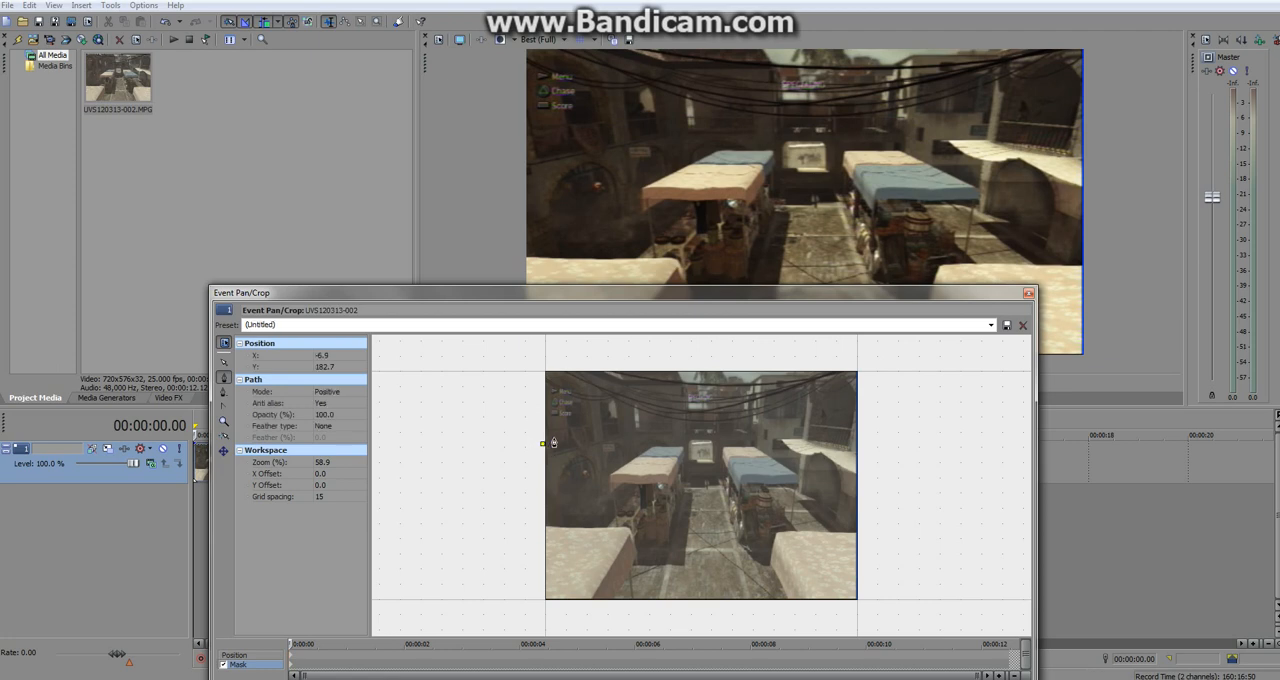
pyautogui.click(608, 365)
pyautogui.moveTo(608, 365)
pyautogui.mouseDown()
pyautogui.moveTo(639, 366)
pyautogui.moveTo(629, 373)
pyautogui.mouseUp()
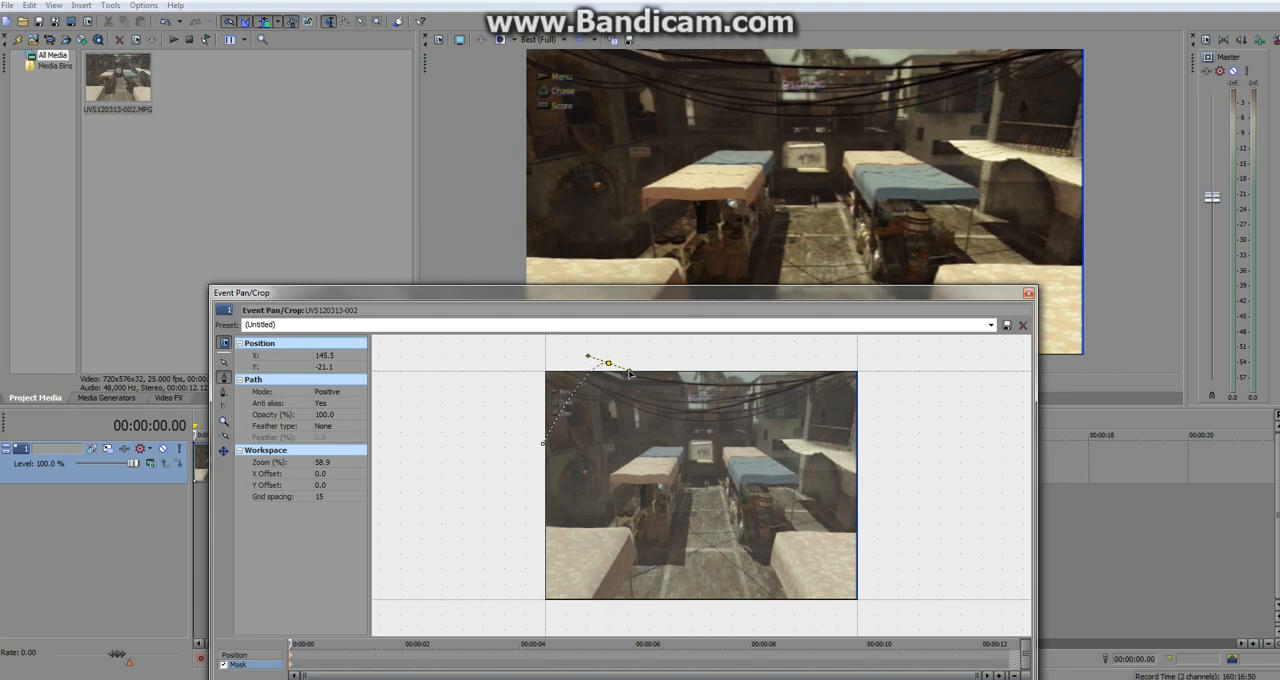
pyautogui.click(790, 365)
pyautogui.moveTo(874, 430); pyautogui.dragTo(878, 460)
pyautogui.click(873, 553)
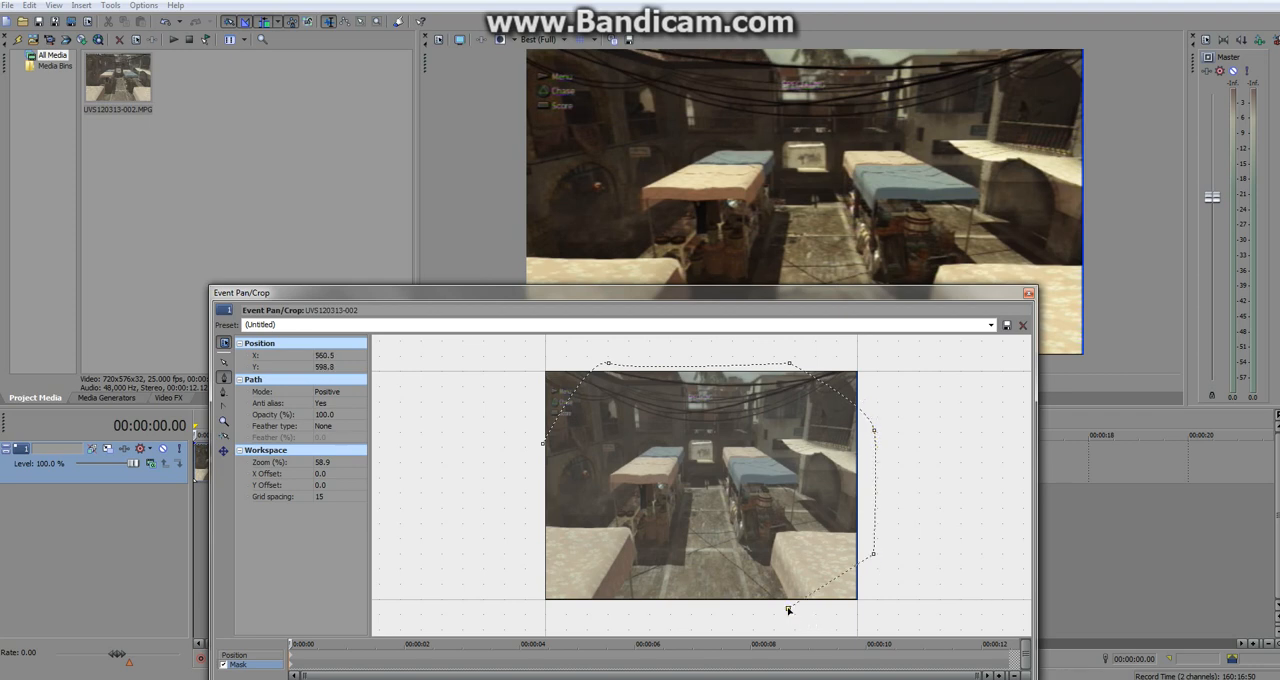
pyautogui.moveTo(788, 607); pyautogui.dragTo(772, 602)
pyautogui.click(615, 609)
pyautogui.moveTo(533, 572); pyautogui.dragTo(526, 551)
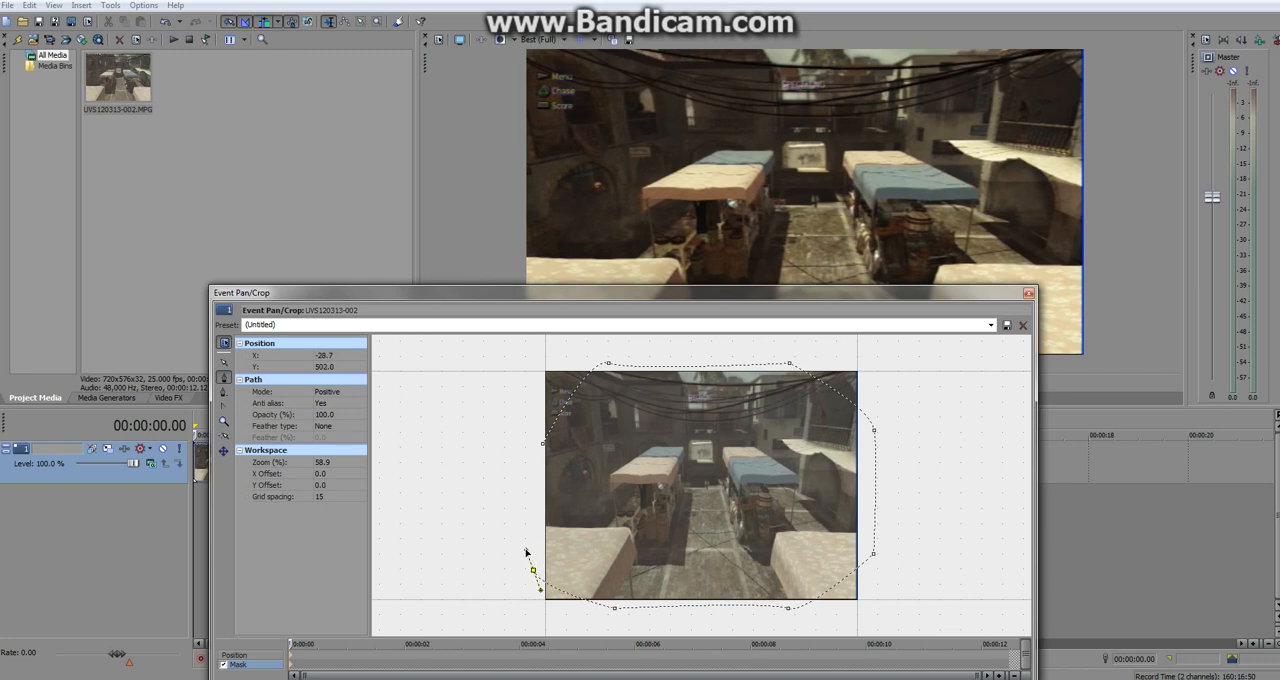
pyautogui.click(543, 444)
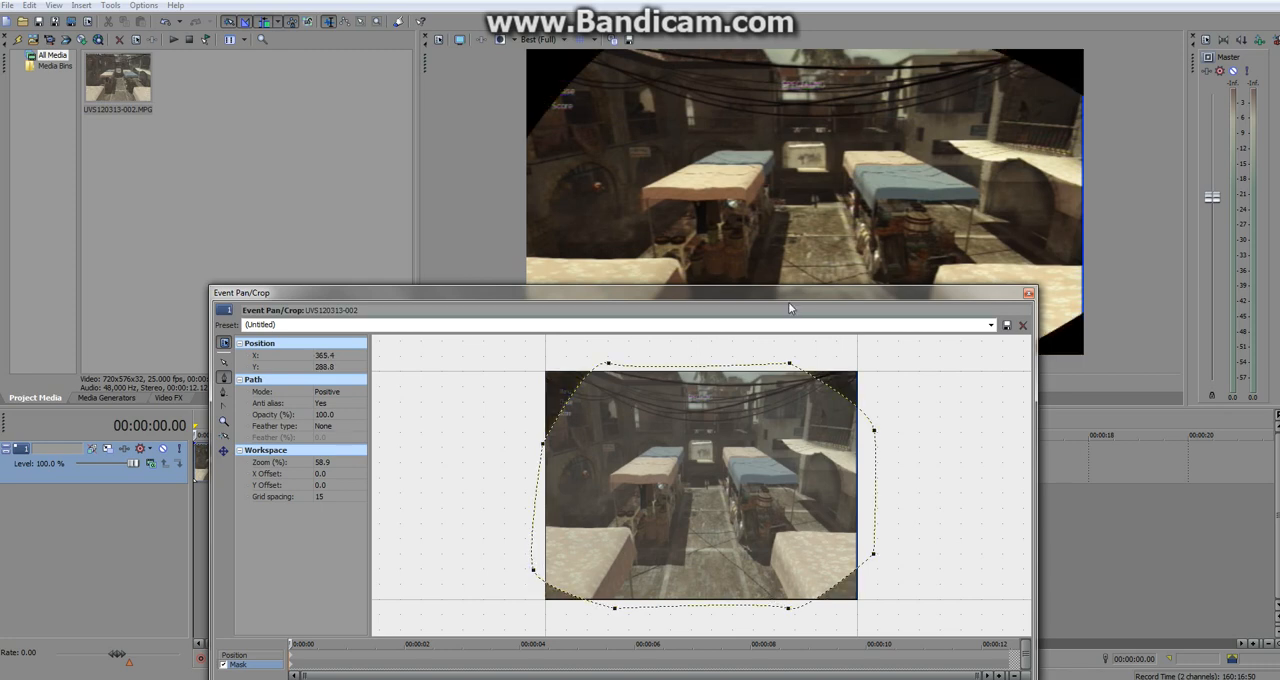
pyautogui.moveTo(785, 295); pyautogui.dragTo(881, 426)
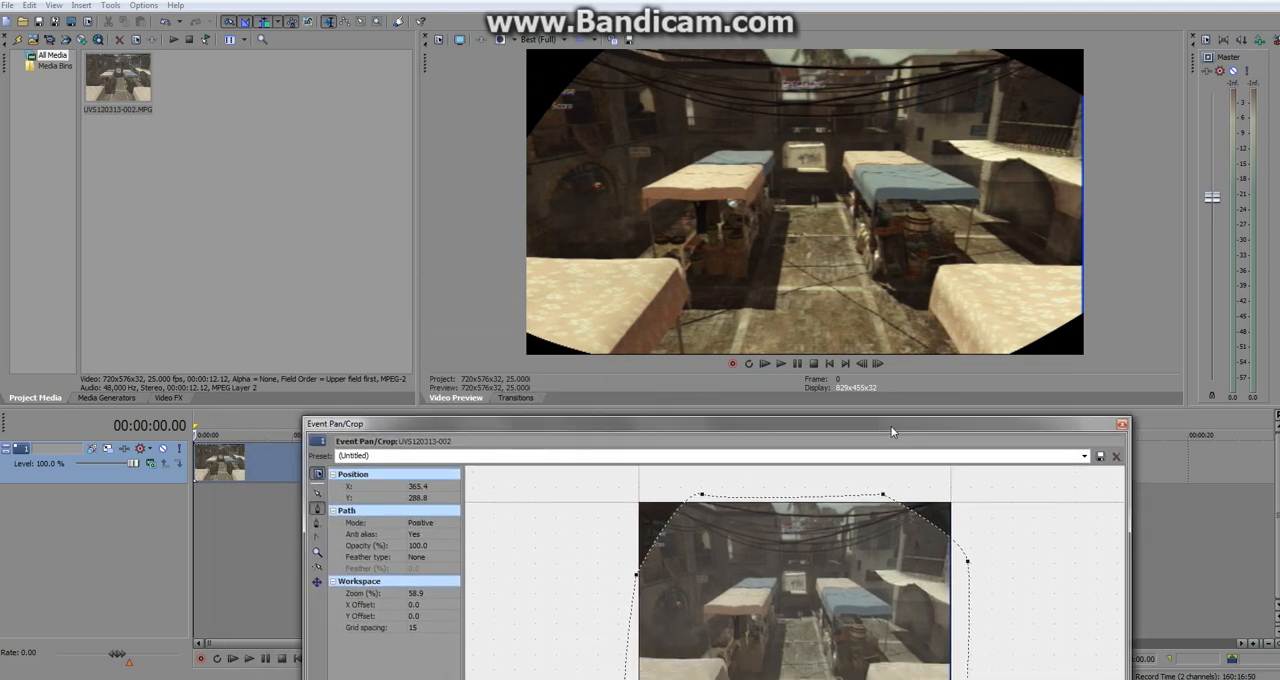
pyautogui.moveTo(892, 431); pyautogui.dragTo(896, 342)
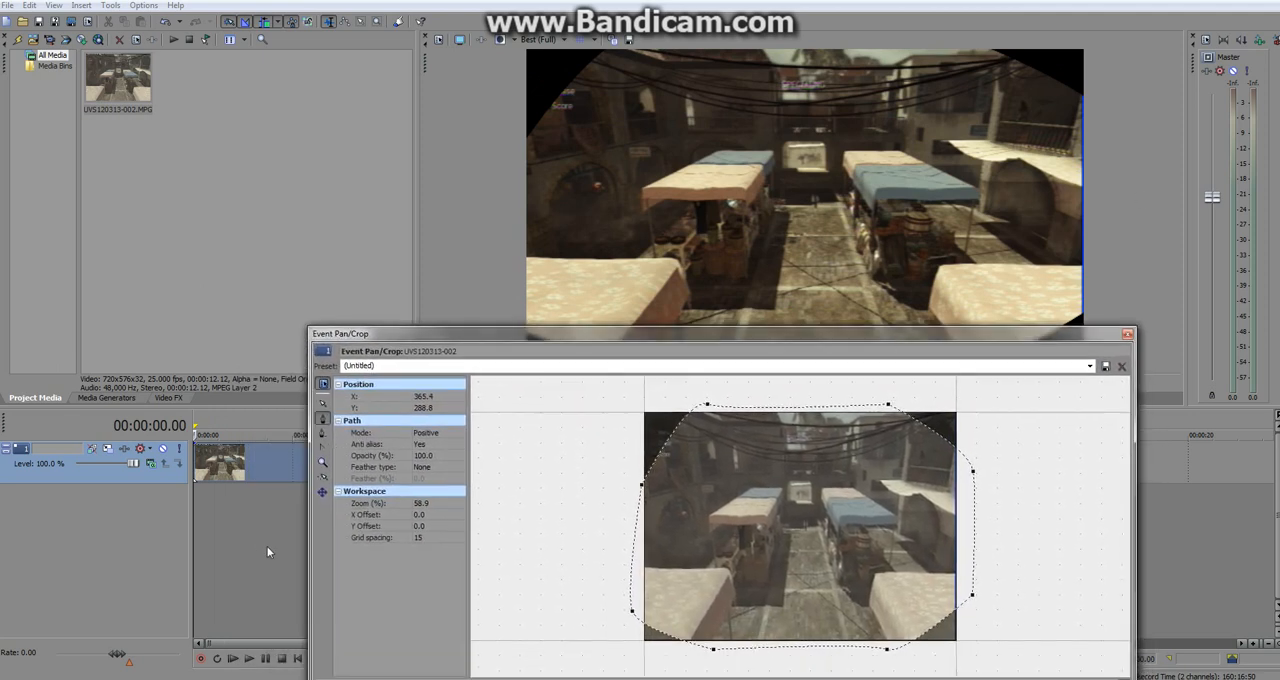
# Delete the entire curved mask from the clip.
pyautogui.click(675, 431)
pyautogui.rightClick(675, 431)
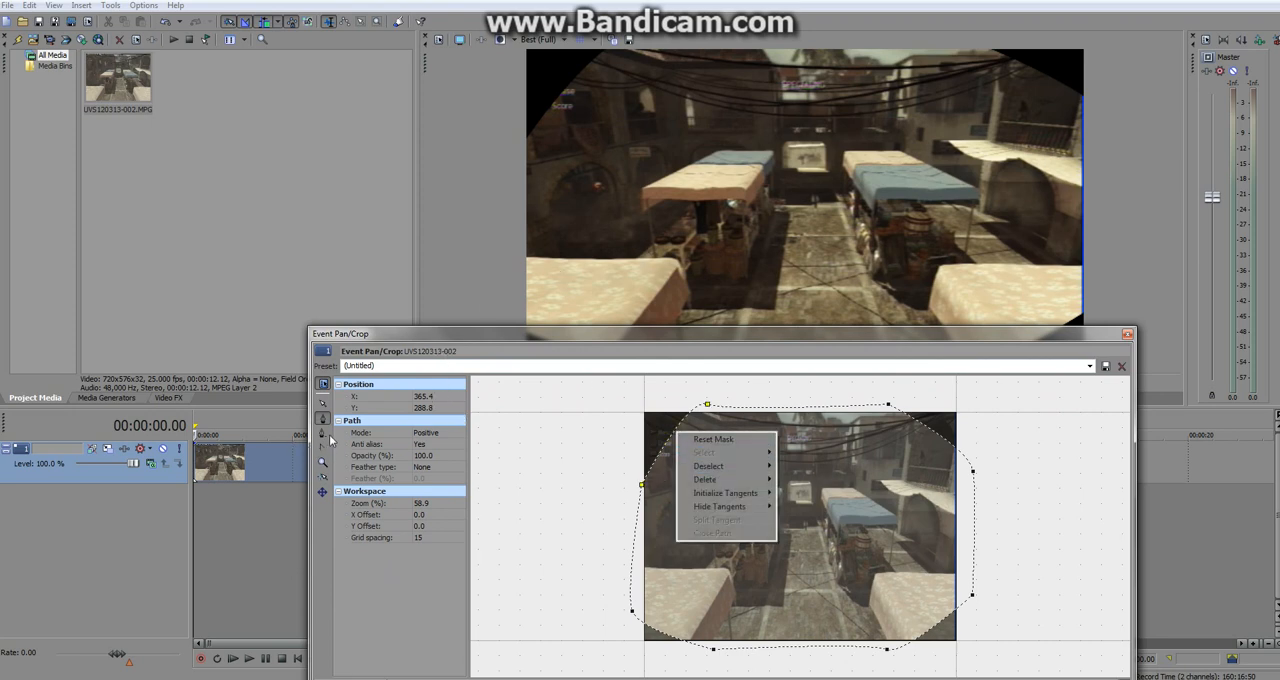
pyautogui.click(322, 433)
pyautogui.rightClick(663, 457)
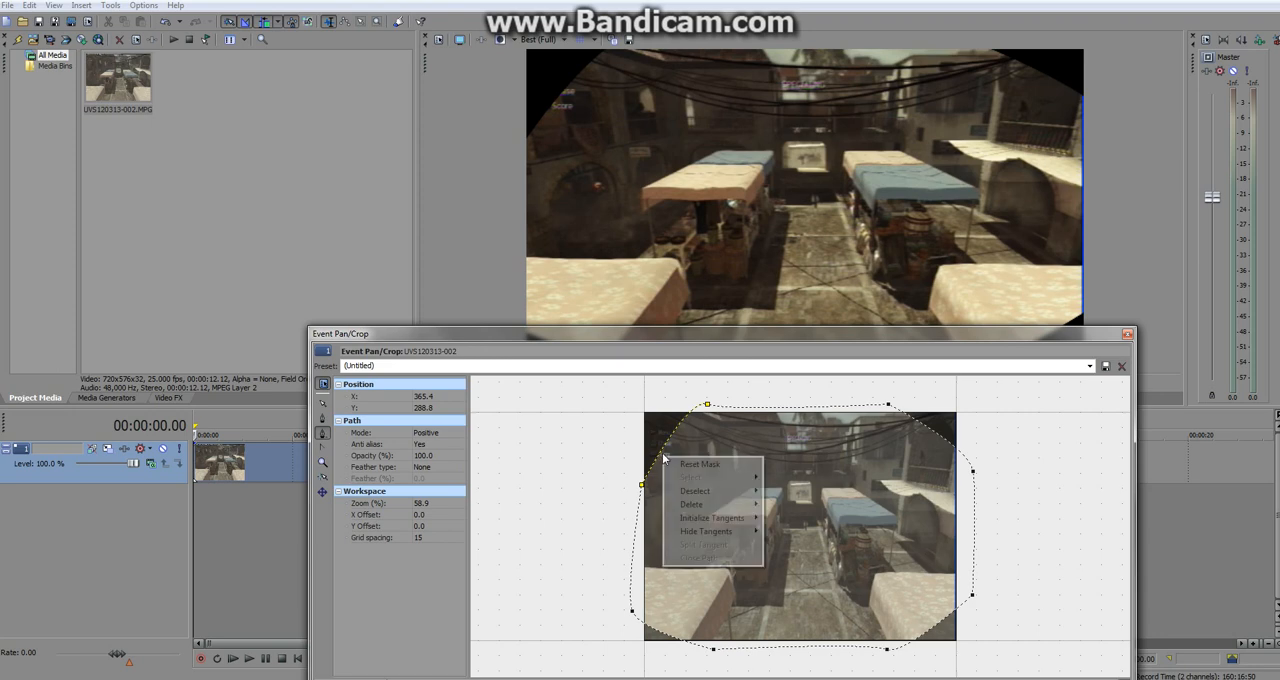
pyautogui.rightClick(657, 454)
pyautogui.click(641, 486)
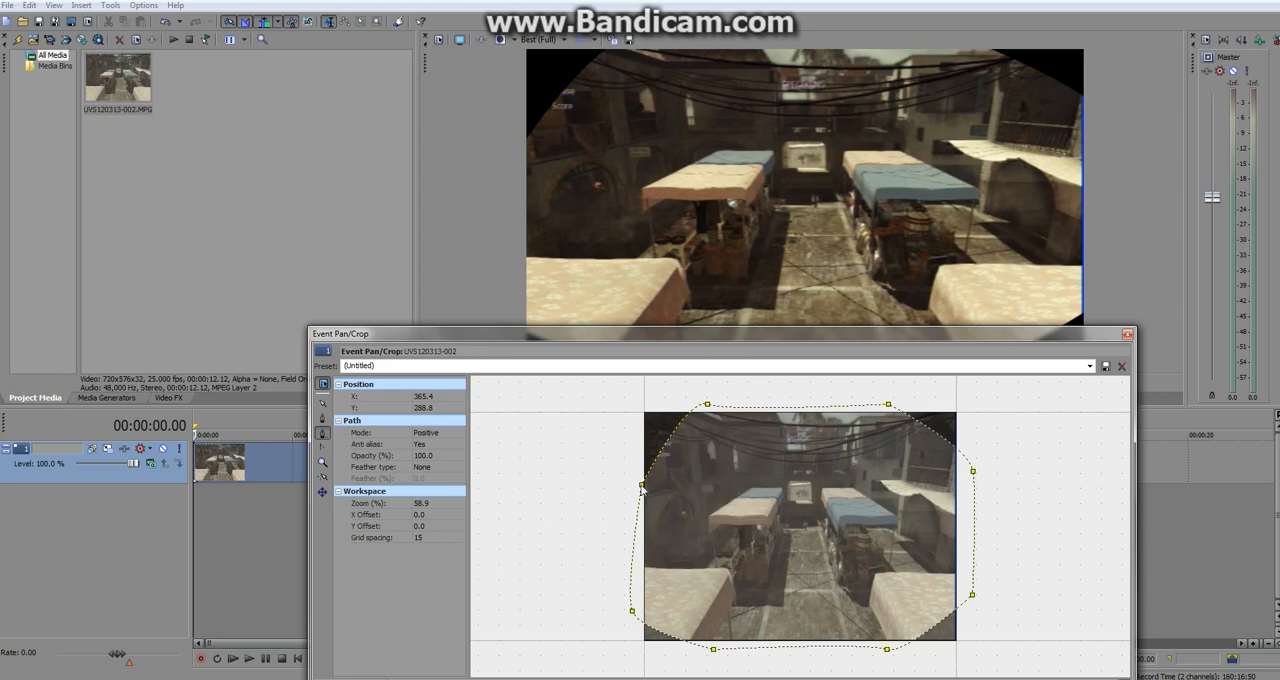
pyautogui.rightClick(642, 486)
pyautogui.click(642, 486)
pyautogui.rightClick(642, 486)
pyautogui.click(642, 487)
pyautogui.press('Delete')
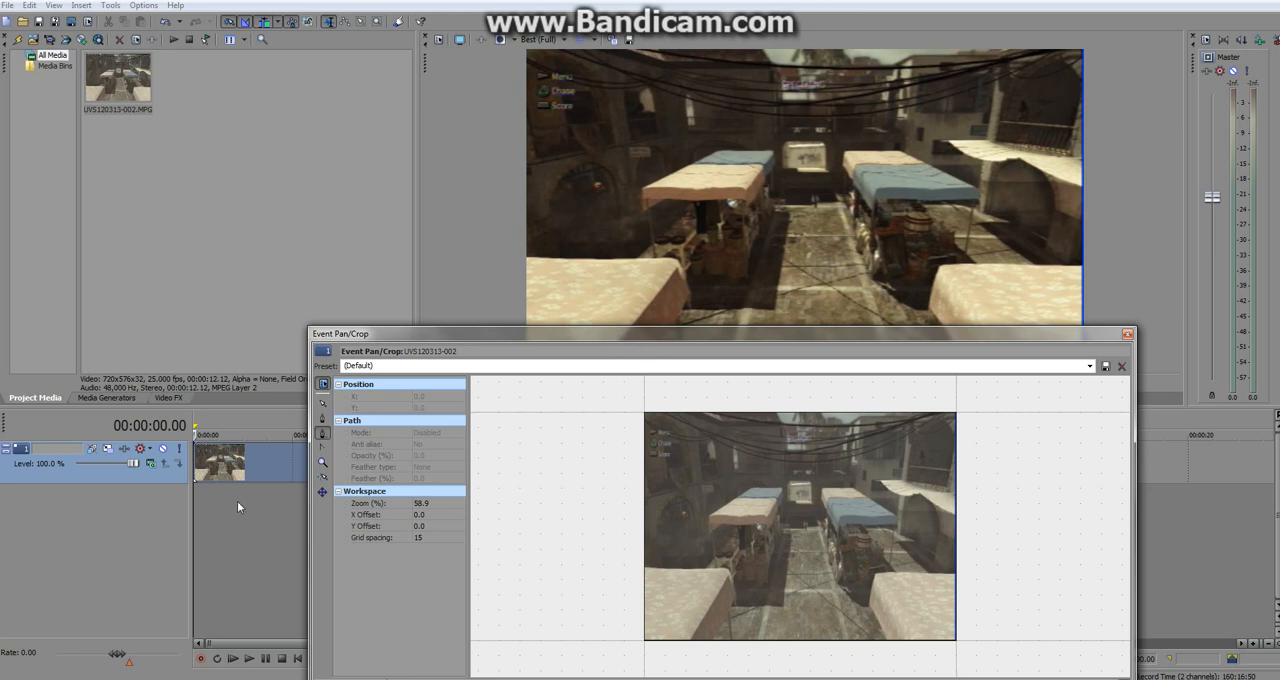
# Draw a closed rectangular mask wider than the frame from about X -47, Y 40, leaving black bars above and below, and close Event Pan/Crop.
pyautogui.click(322, 433)
pyautogui.click(624, 429)
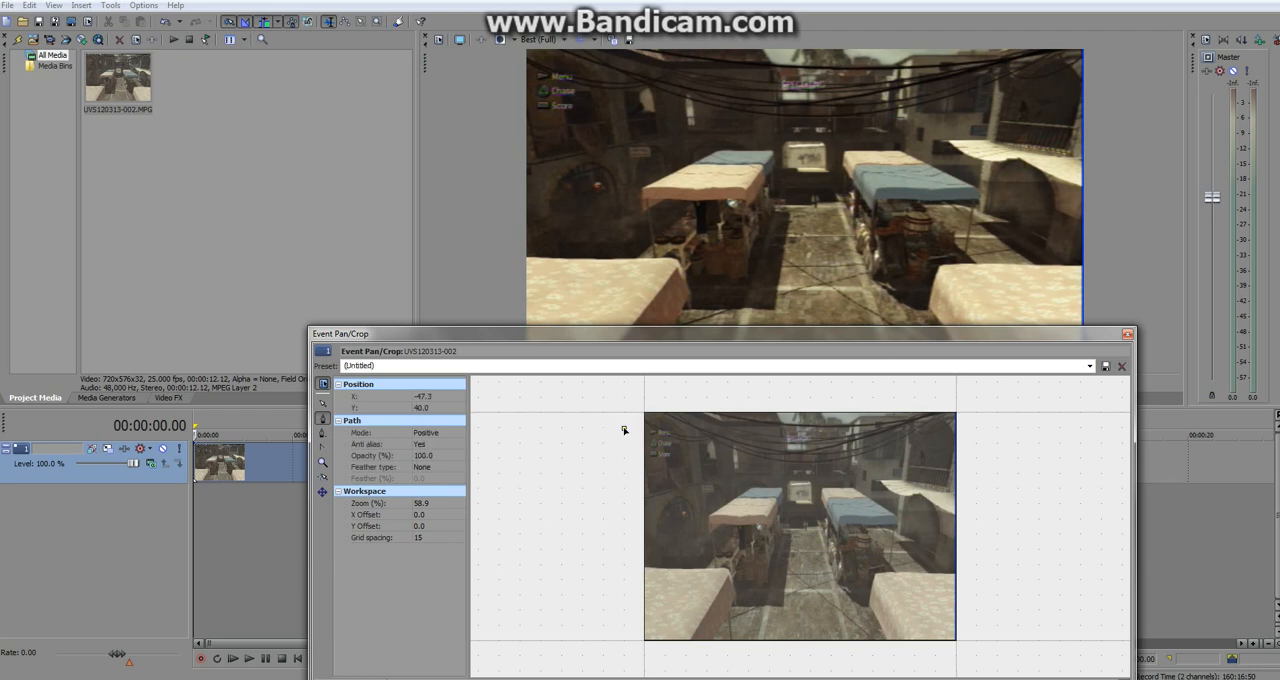
pyautogui.click(976, 429)
pyautogui.click(976, 626)
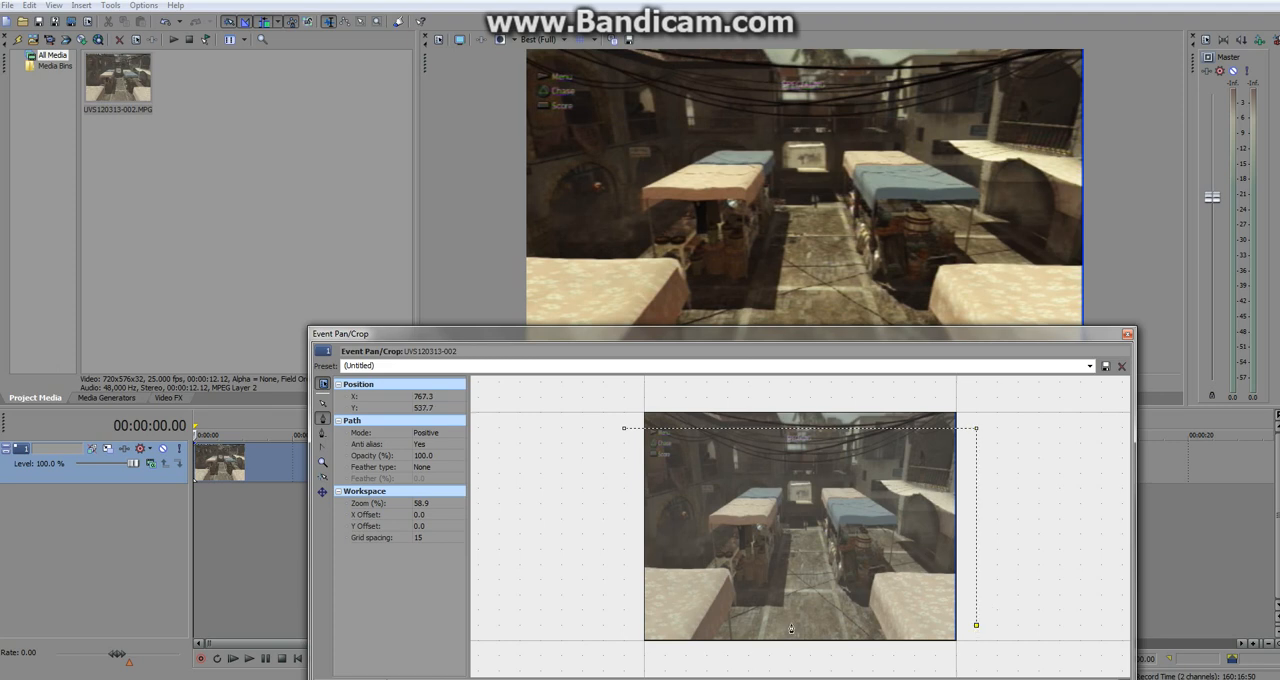
pyautogui.click(624, 626)
pyautogui.click(624, 429)
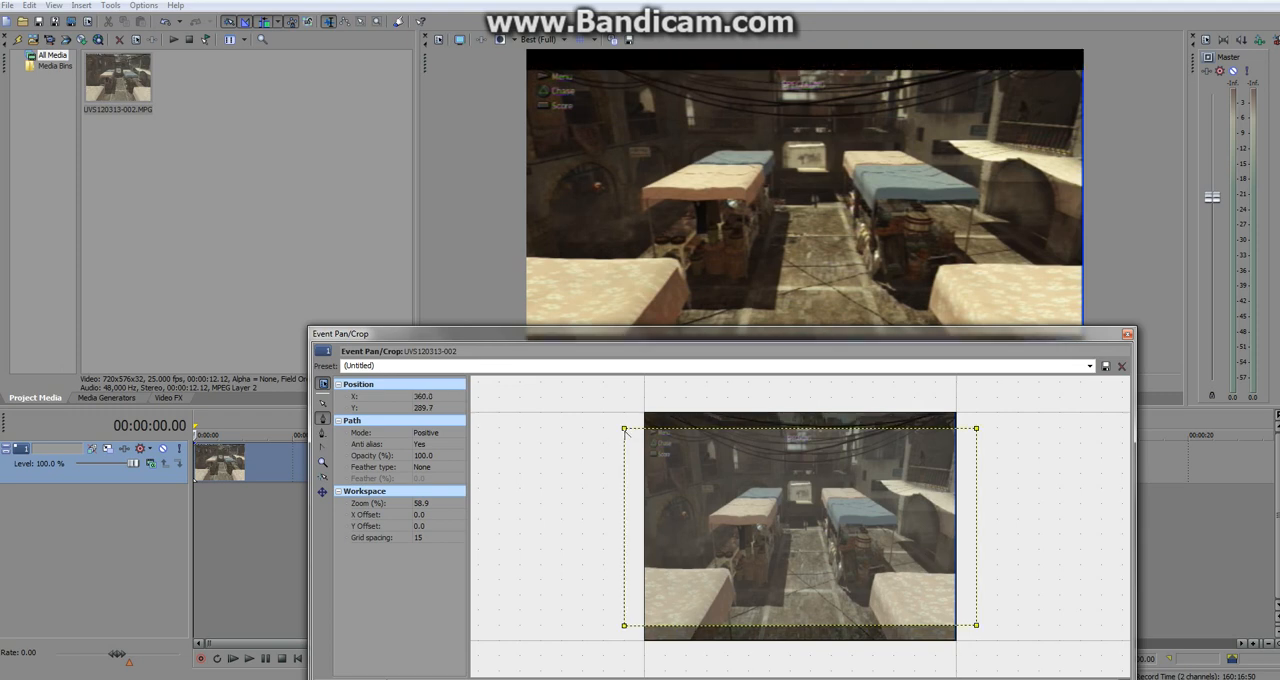
pyautogui.moveTo(809, 342); pyautogui.dragTo(811, 426)
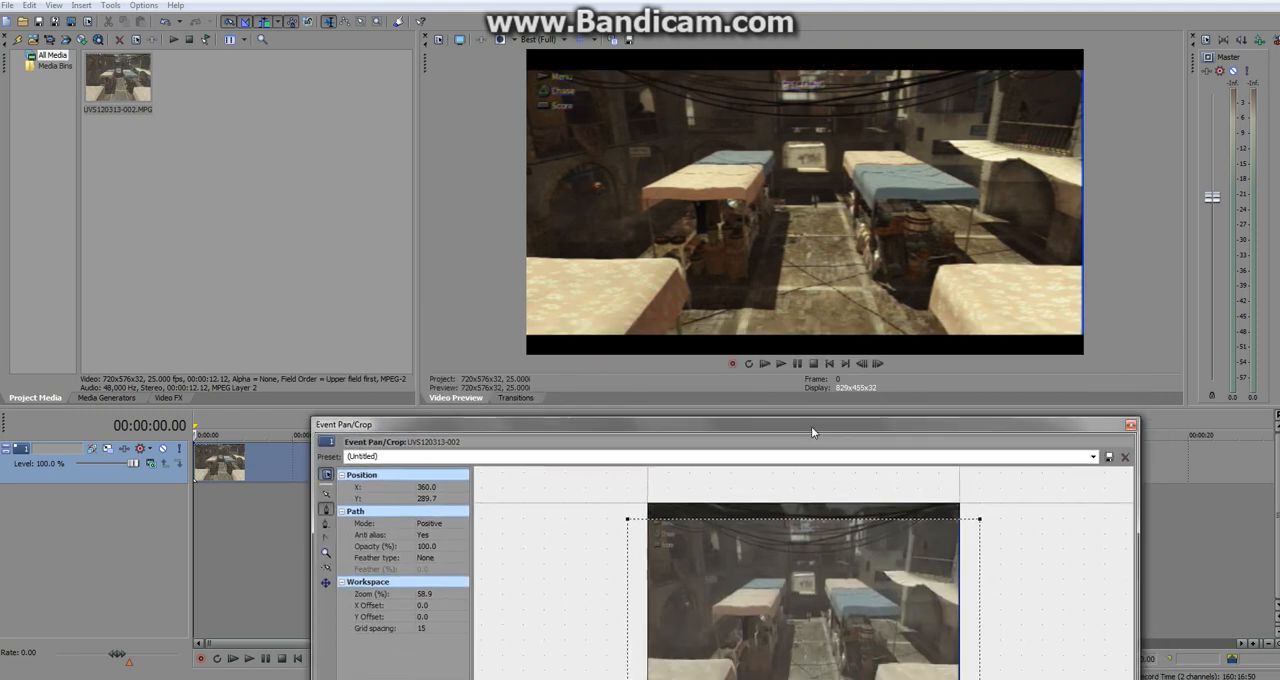
pyautogui.click(1131, 426)
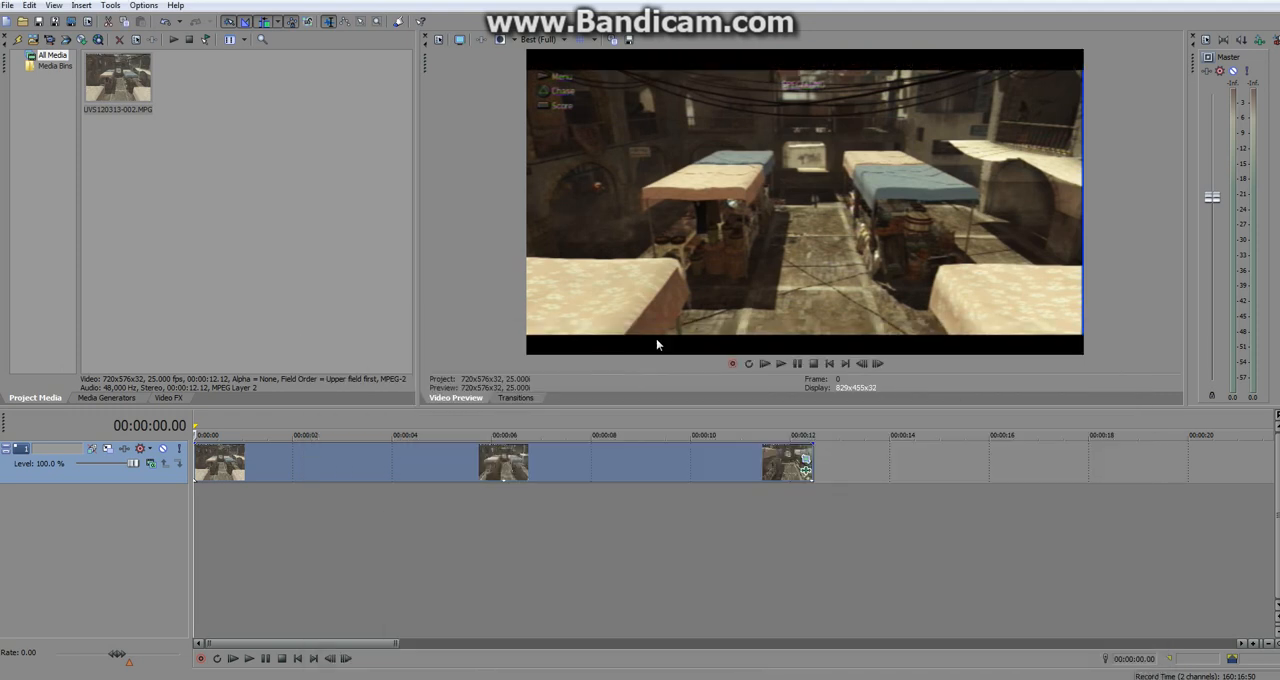
# Play the graded and masked clip from the start to review it, and stop playback.
pyautogui.click(783, 364)
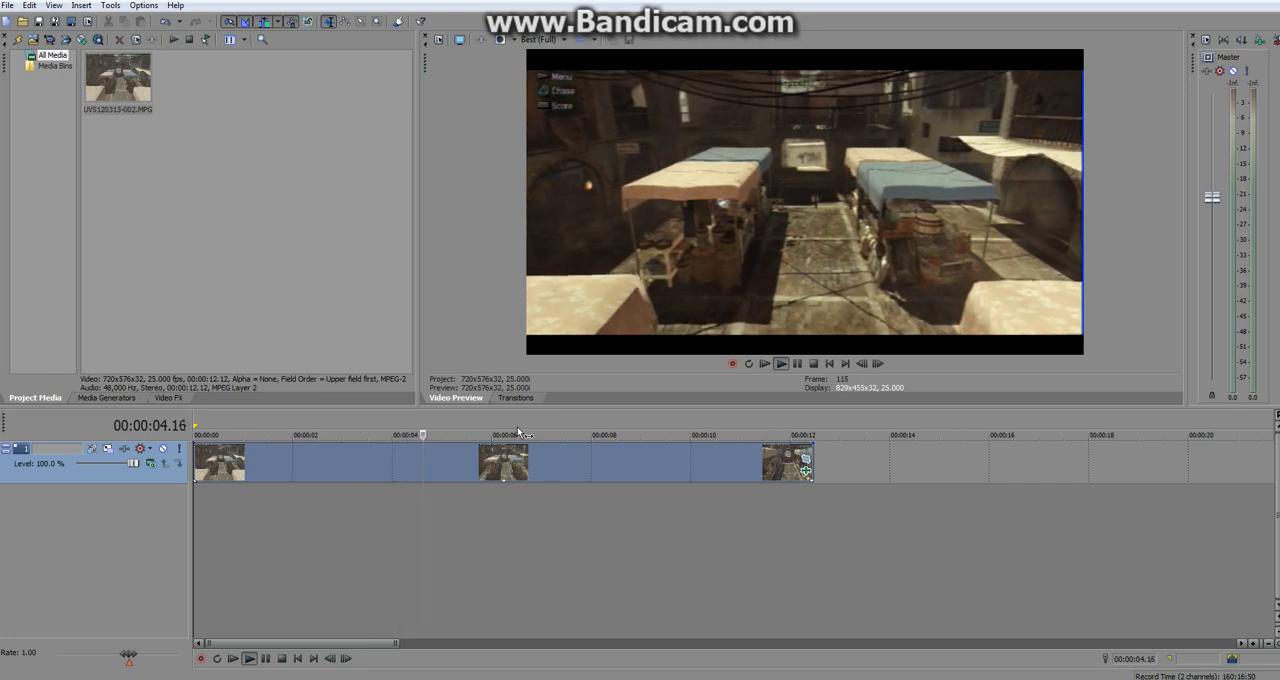
pyautogui.click(814, 364)
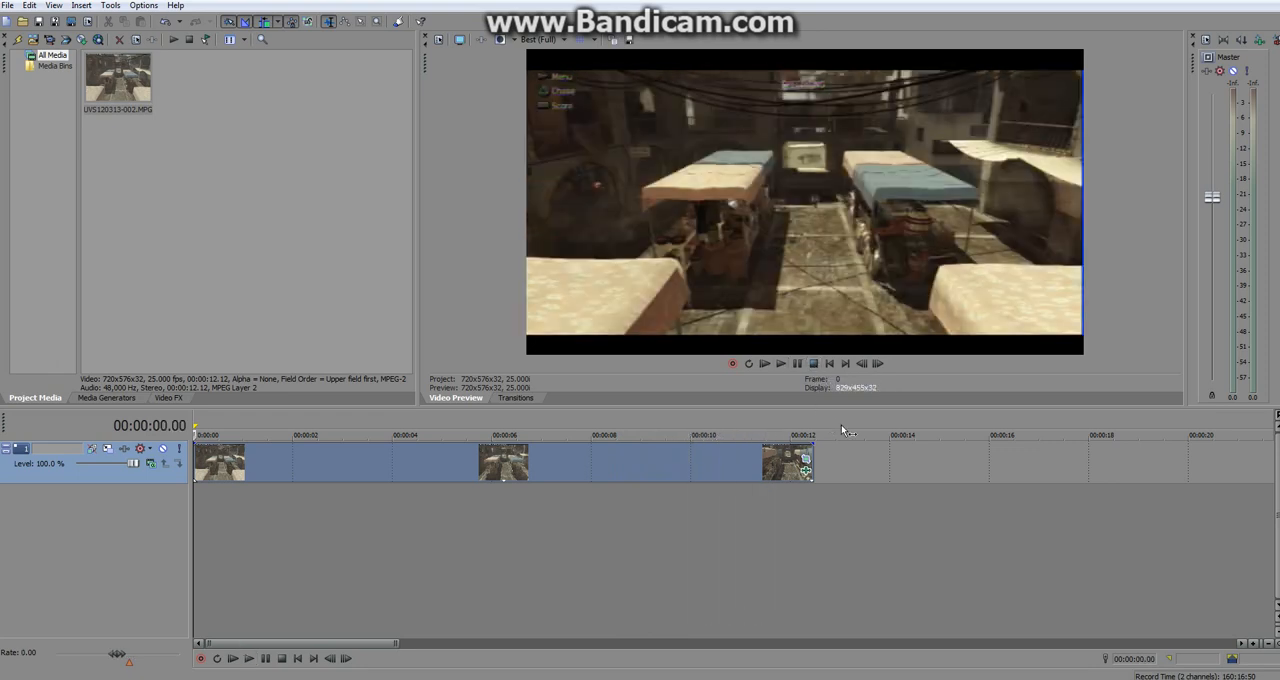